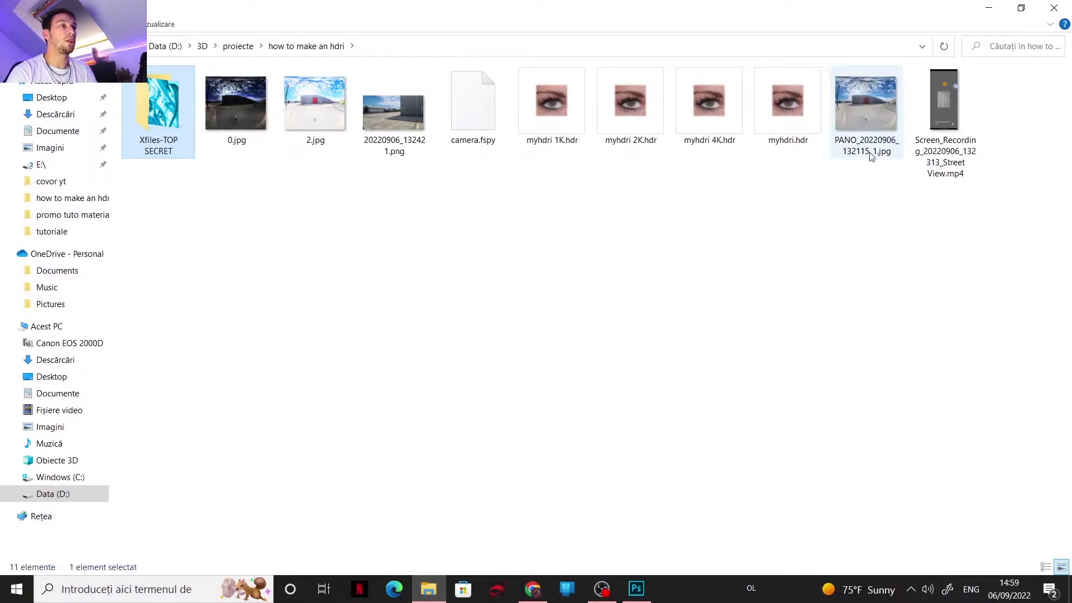
# Step: View the panorama photo PANO_20220906_132115_1.jpg up close, and close the image viewer
pyautogui.doubleClick(861, 127)
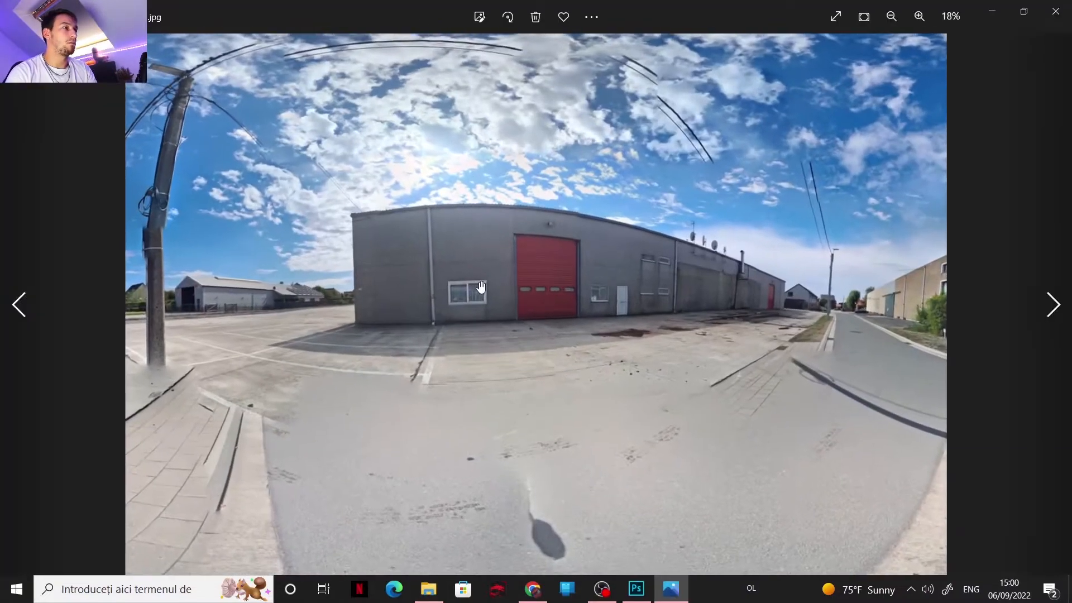
pyautogui.scroll(-4, 478, 287)
pyautogui.scroll(4, 475, 288)
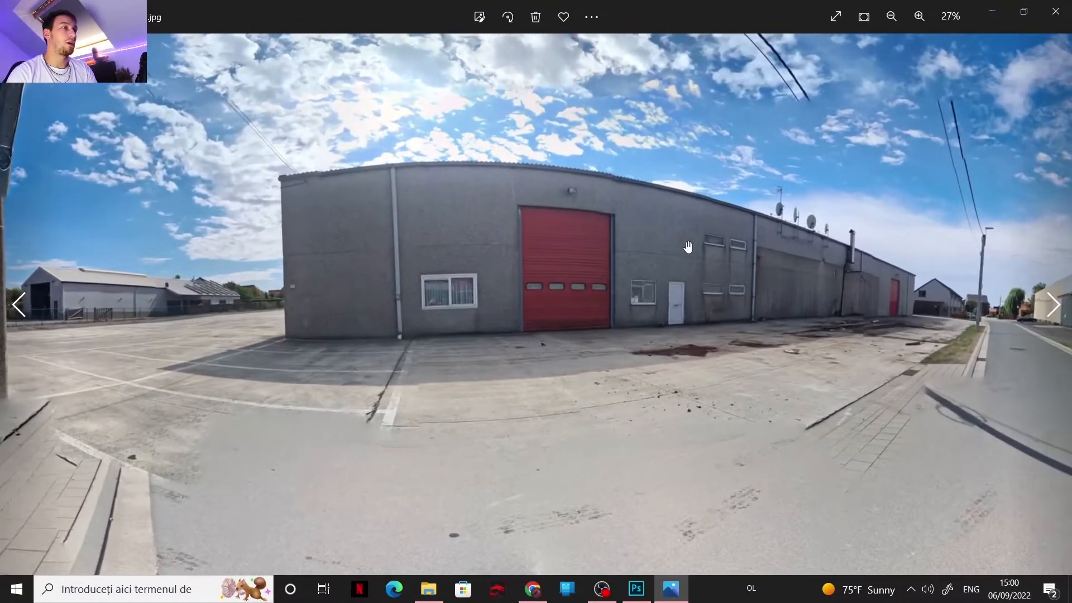
pyautogui.scroll(-4, 687, 263)
pyautogui.hotkey('alt', 'F4')
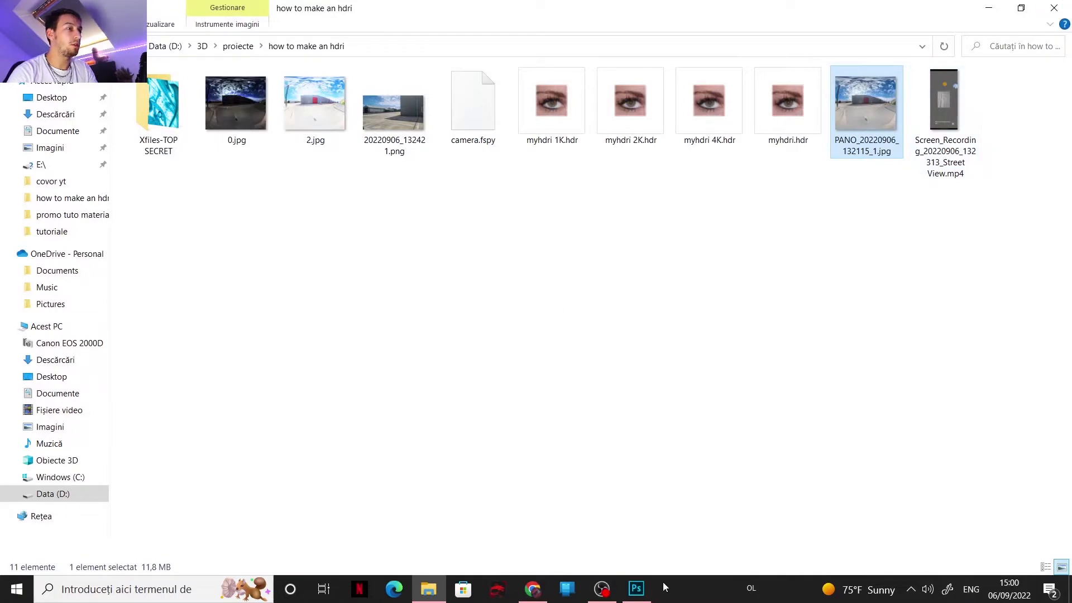
# Step: Switch to Photoshop and add a Brightness/Contrast adjustment layer over the panorama with brightness -112 and contrast 73
pyautogui.click(637, 588)
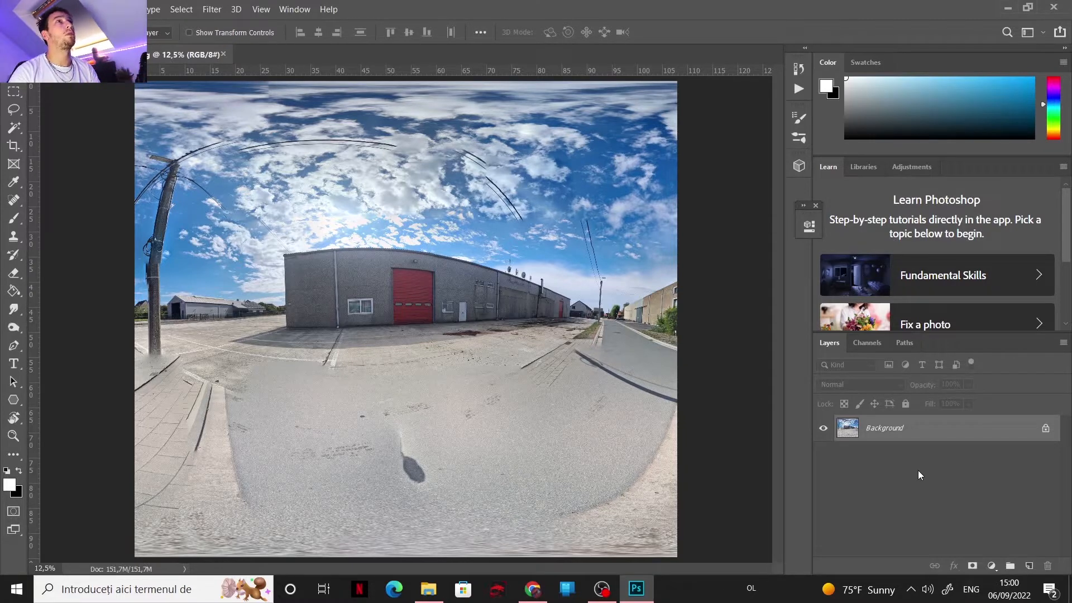
pyautogui.click(993, 565)
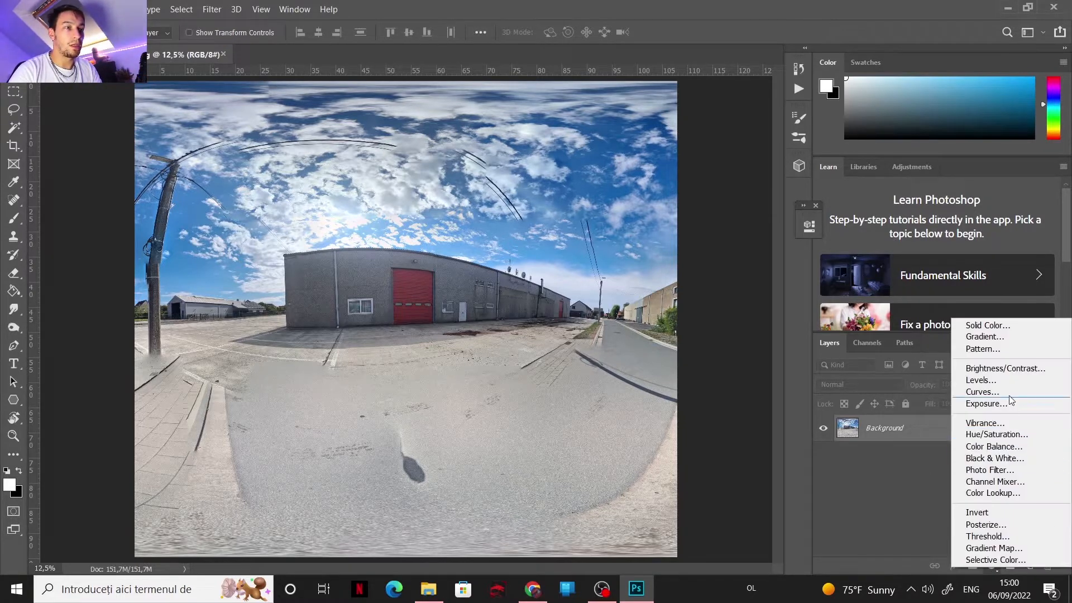
pyautogui.click(1001, 370)
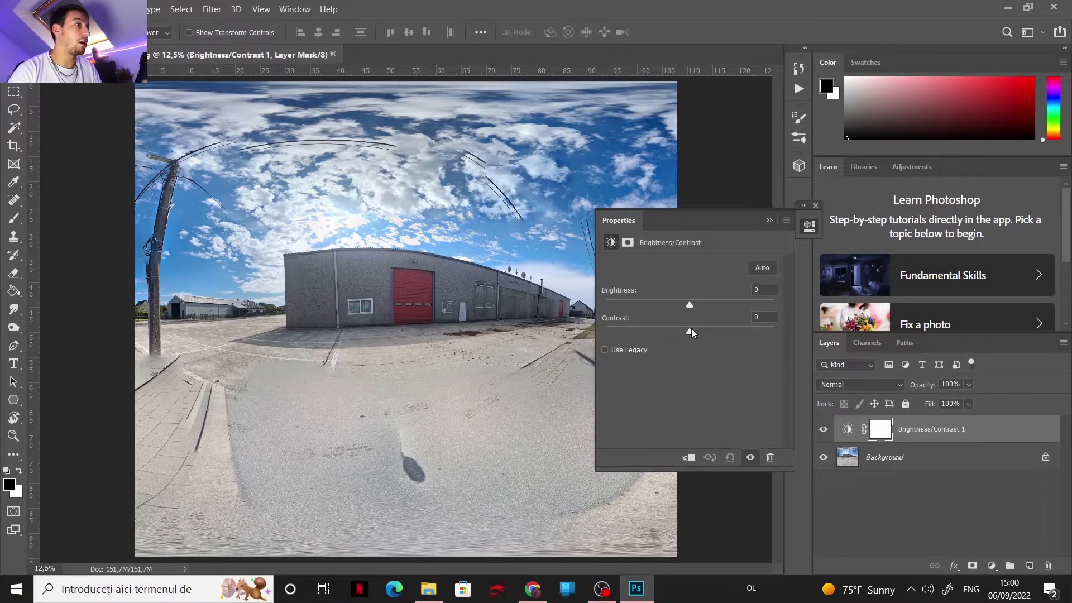
pyautogui.moveTo(692, 330); pyautogui.dragTo(627, 305)
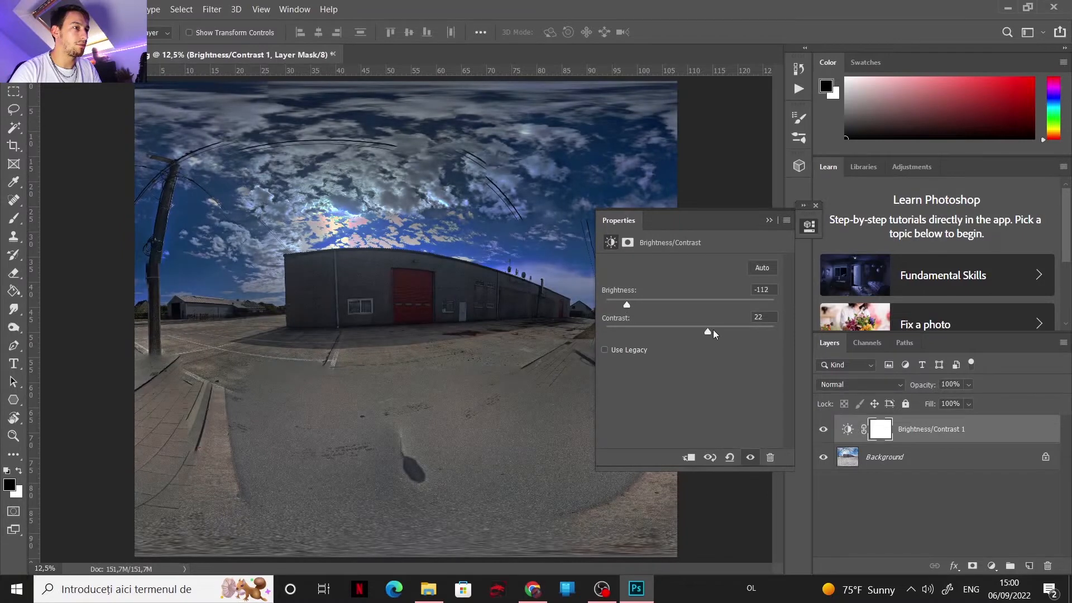
pyautogui.moveTo(713, 330); pyautogui.dragTo(751, 337)
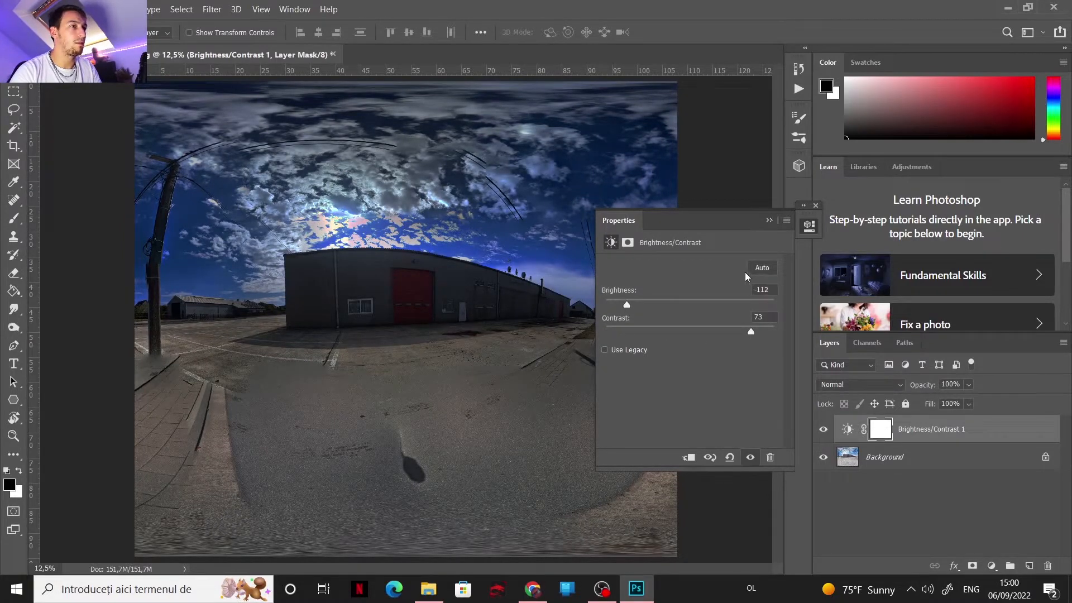
pyautogui.click(769, 220)
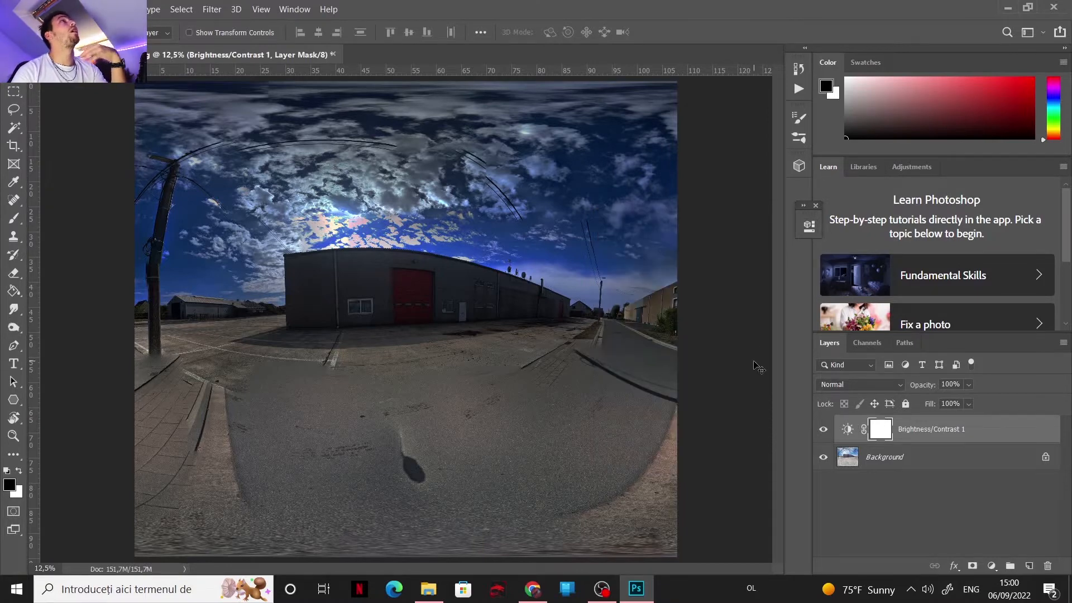
# Step: Add a Hue/Saturation adjustment layer above the Brightness/Contrast layer with saturation -37
pyautogui.click(992, 566)
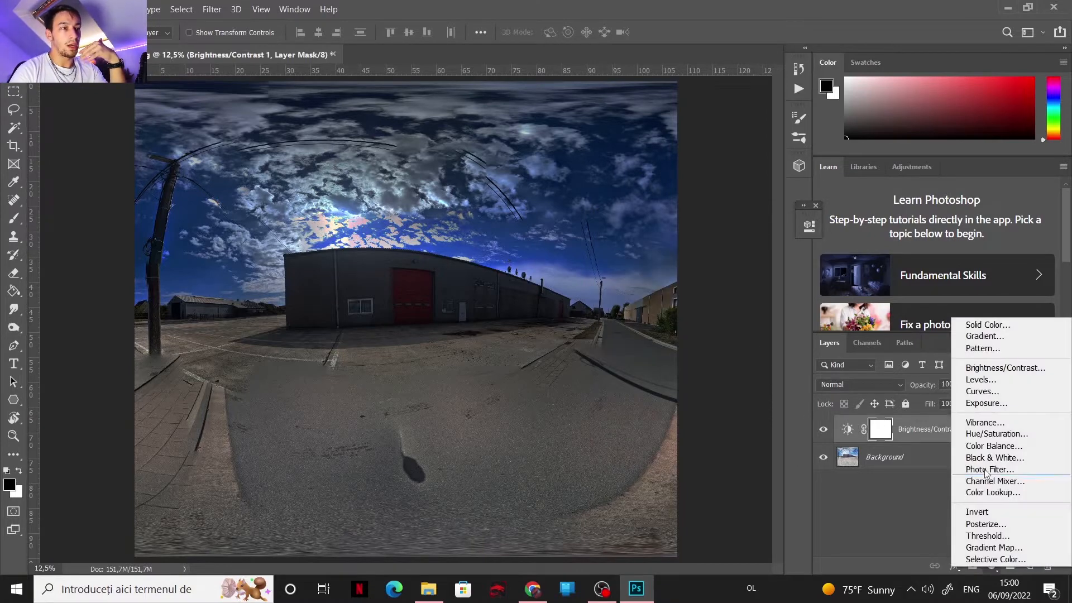
pyautogui.click(997, 434)
pyautogui.moveTo(689, 347); pyautogui.dragTo(659, 346)
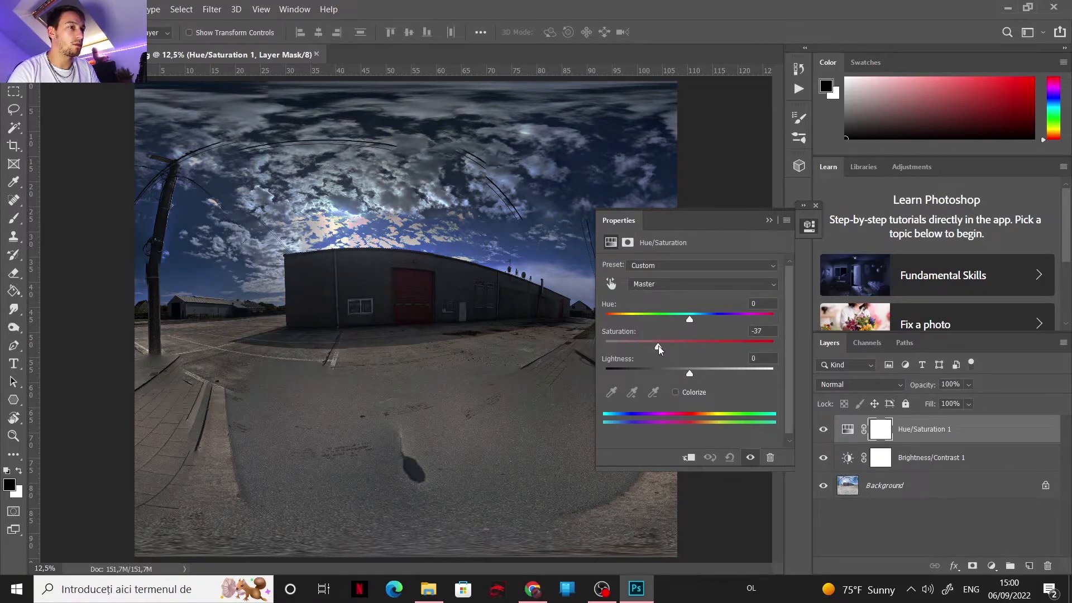
pyautogui.click(769, 222)
# Step: Add a Curves adjustment layer and shape its RGB curve into an S with raised highlights and lowered shadows
pyautogui.click(992, 565)
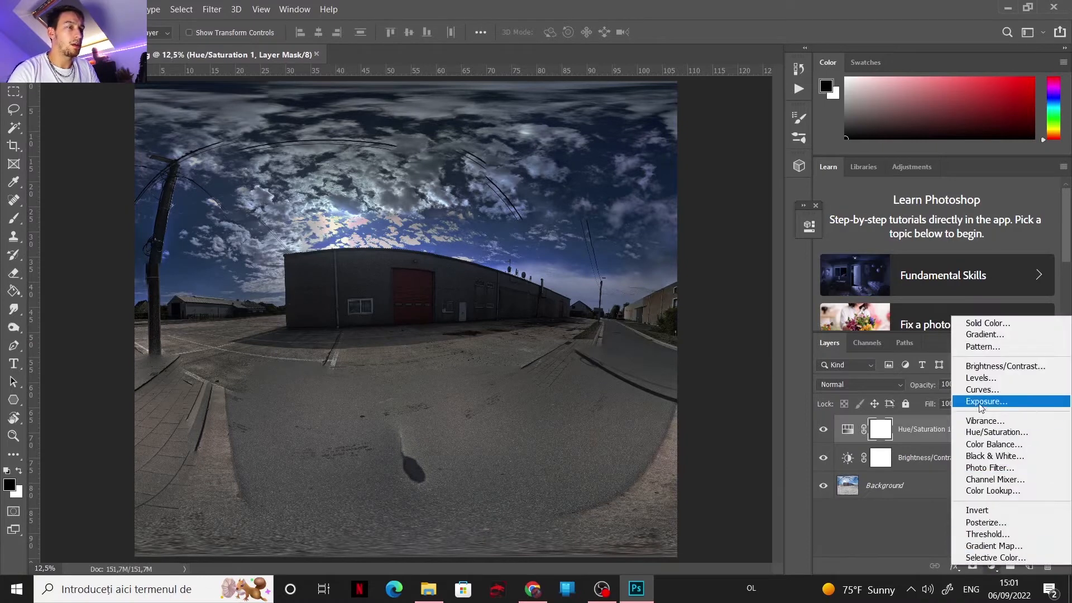
pyautogui.click(982, 389)
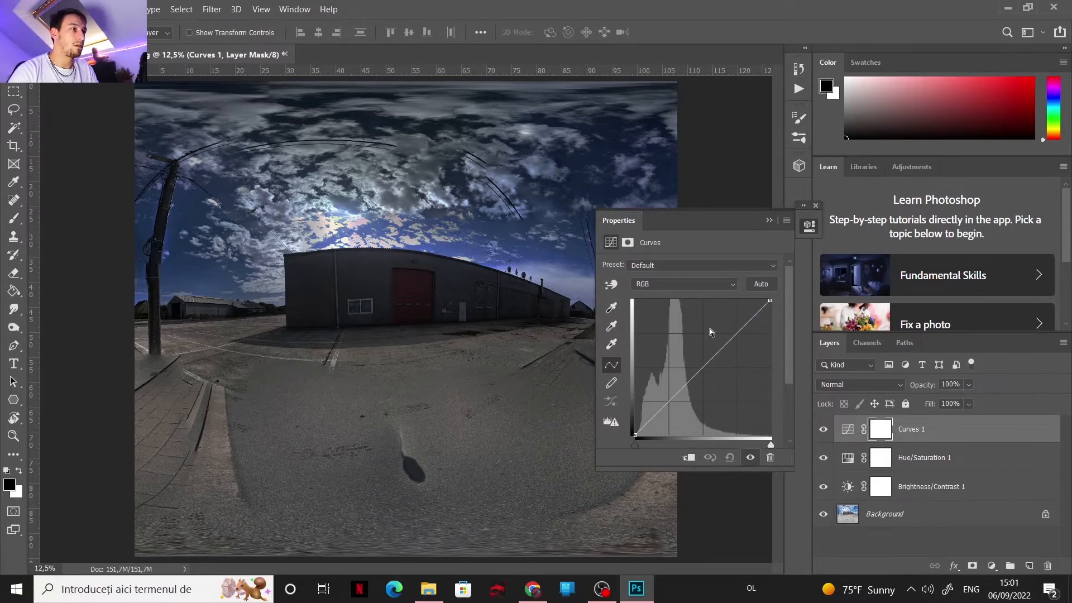
pyautogui.click(736, 319)
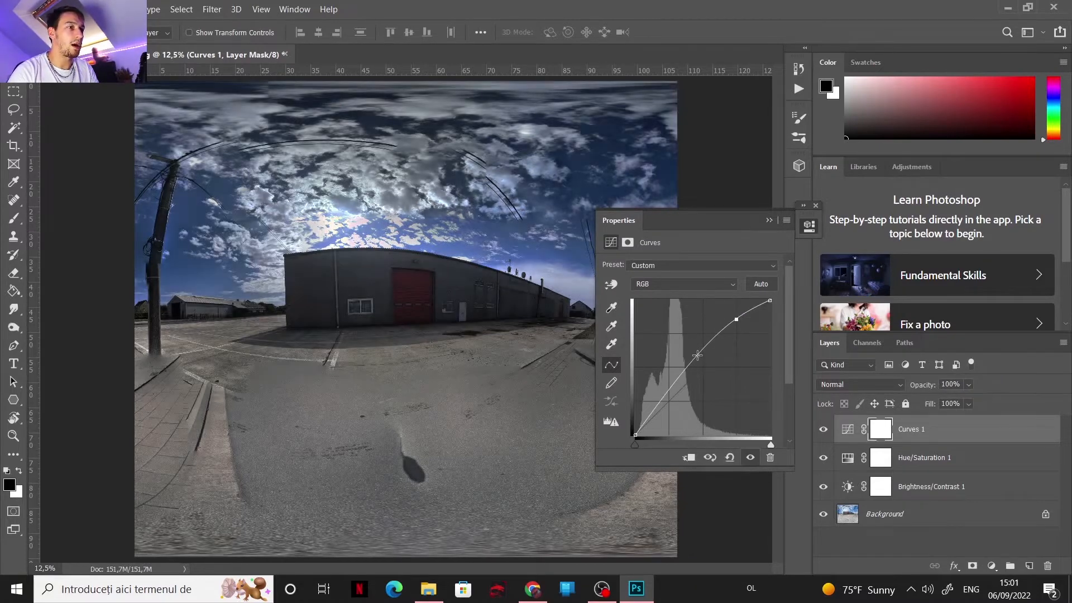
pyautogui.click(699, 360)
pyautogui.moveTo(698, 361); pyautogui.dragTo(704, 365)
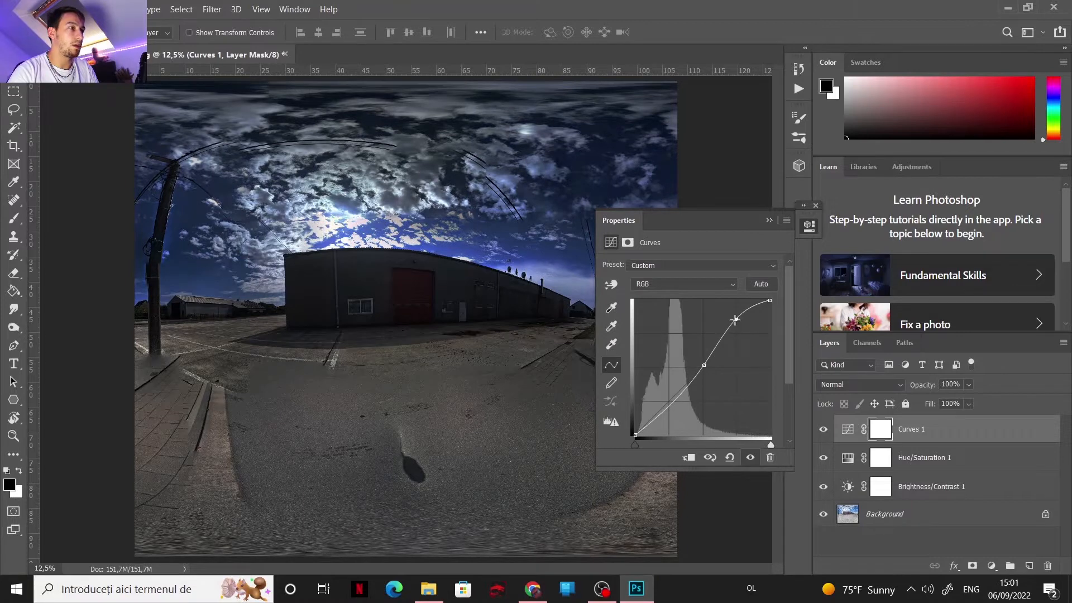
pyautogui.moveTo(735, 320); pyautogui.dragTo(732, 316)
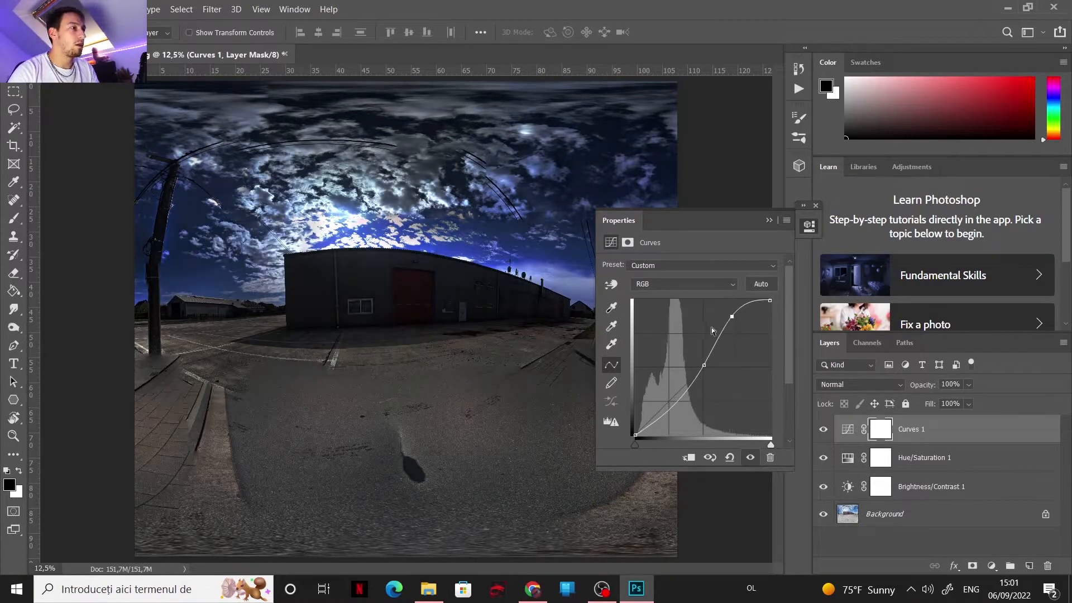
pyautogui.click(769, 221)
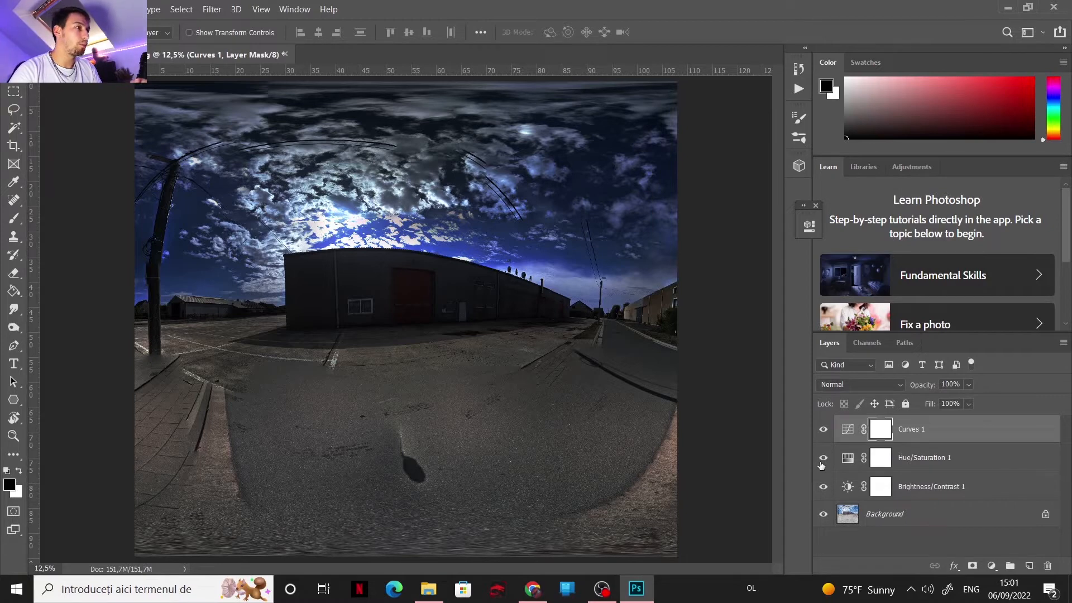
# Step: Set the Brightness/Contrast layer to brightness 75 and contrast -28 for the overexposed version
pyautogui.doubleClick(848, 486)
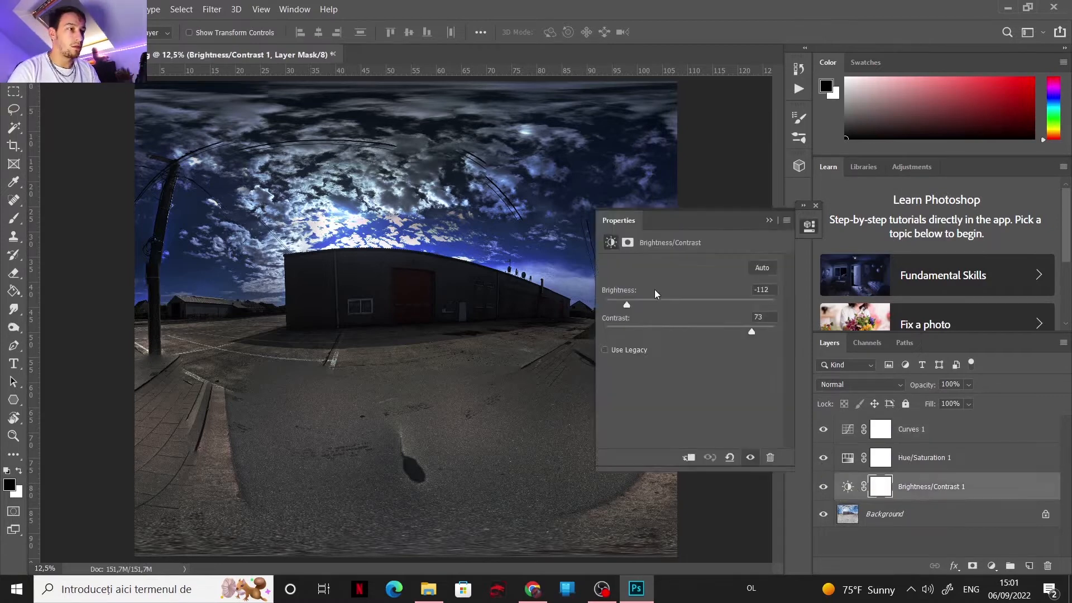
pyautogui.moveTo(630, 310); pyautogui.dragTo(642, 329)
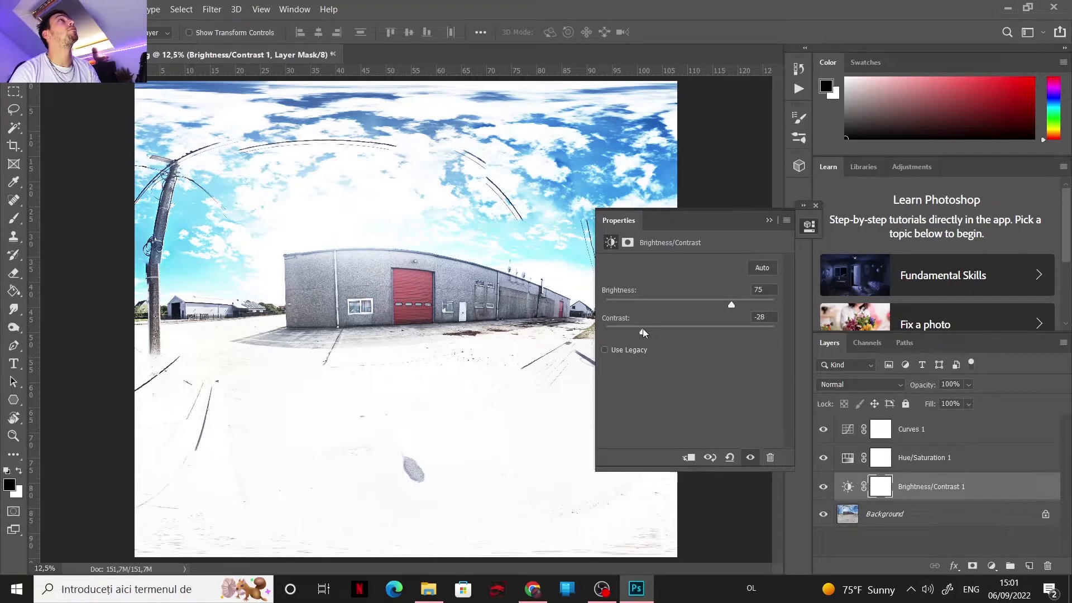
pyautogui.click(770, 221)
# Step: Set the Hue/Saturation layer's saturation to +23
pyautogui.doubleClick(900, 458)
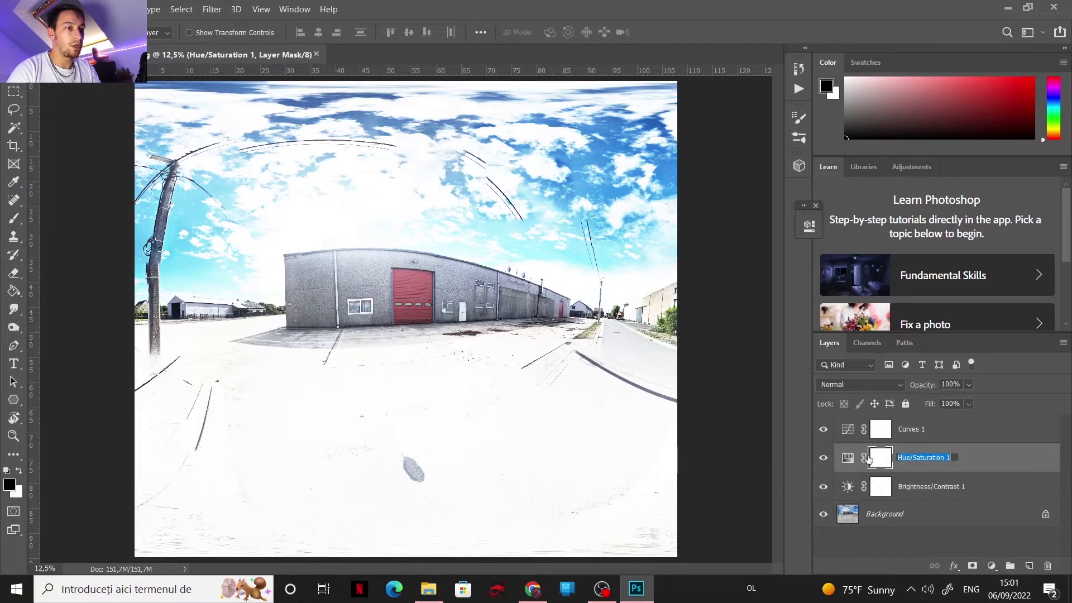
pyautogui.doubleClick(848, 458)
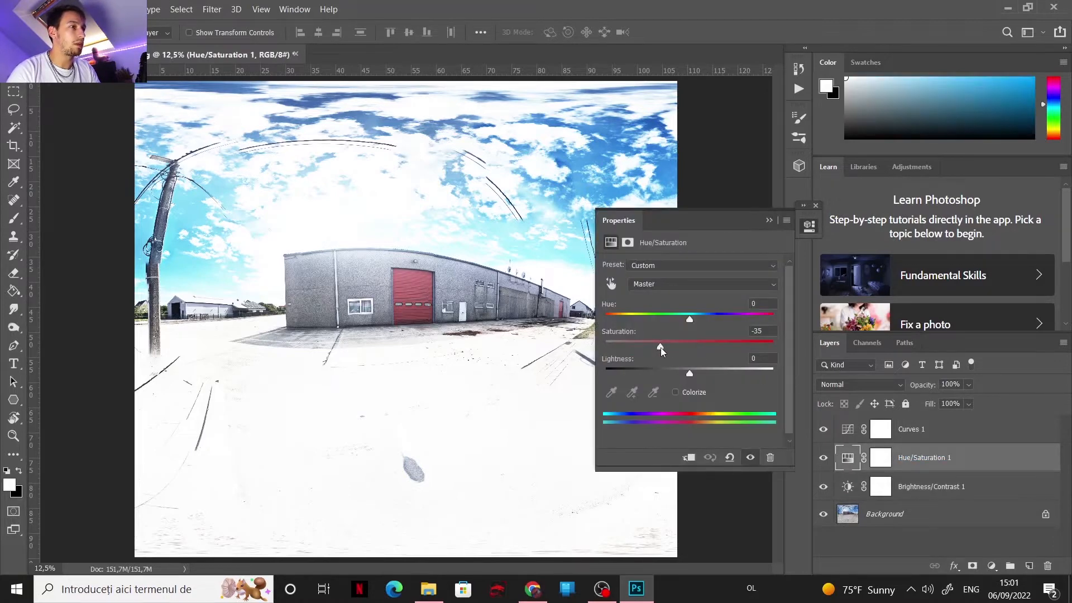
pyautogui.moveTo(661, 347); pyautogui.dragTo(709, 351)
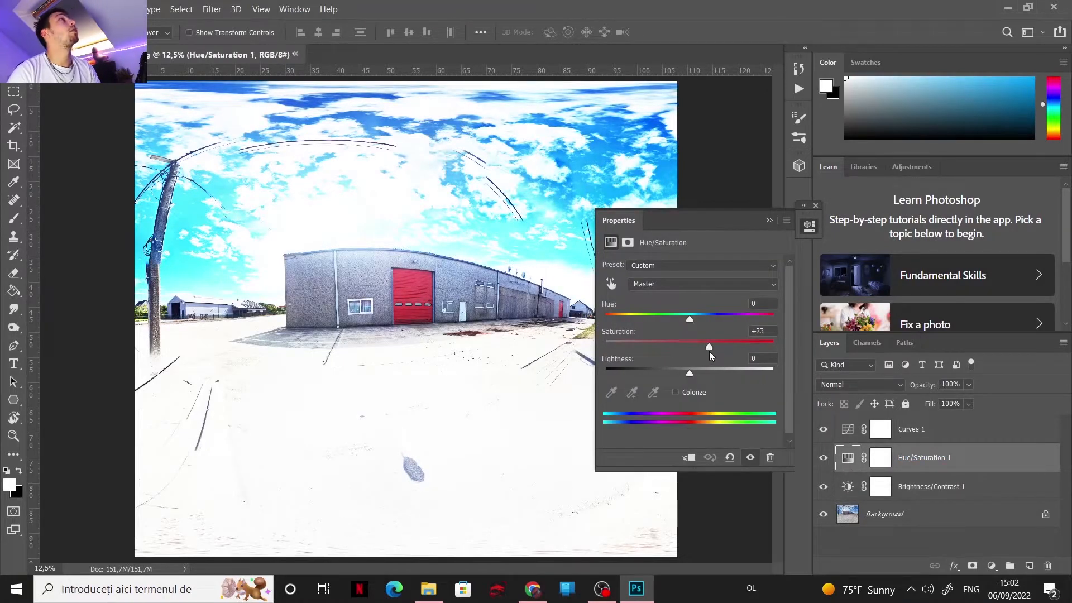
pyautogui.click(770, 222)
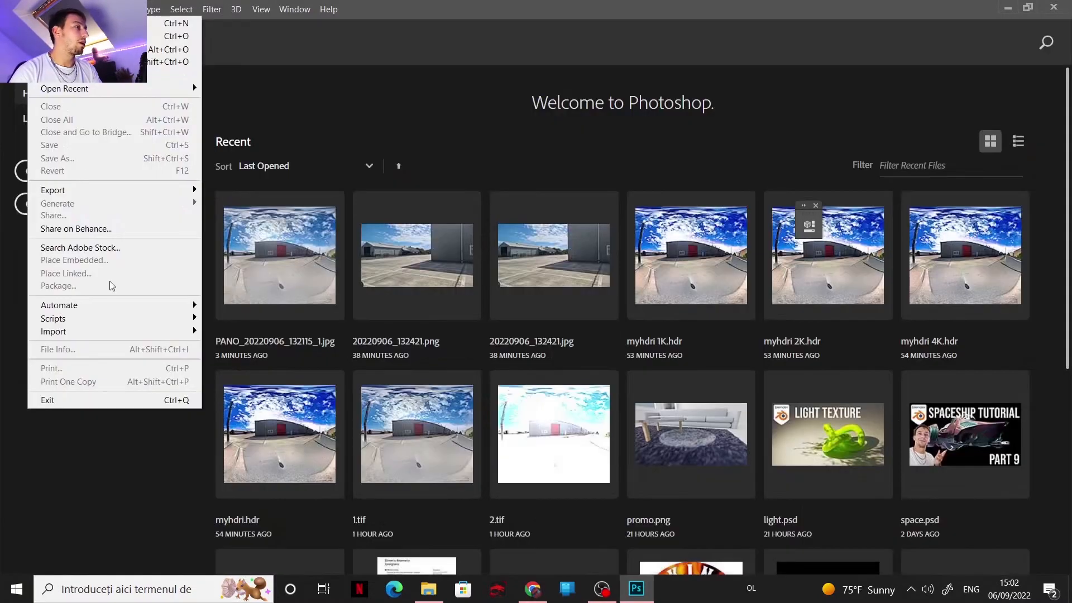
# Step: Start Merge to HDR Pro with 0.jpg, 2.jpg and PANO_20220906_132115_1.jpg as the source files
pyautogui.moveTo(129, 304)
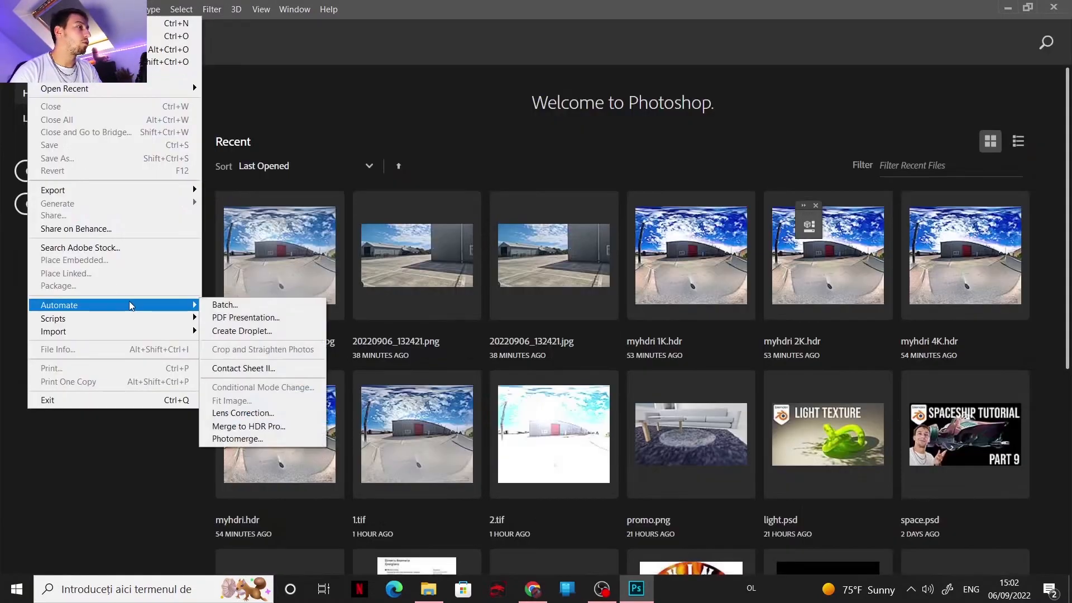
pyautogui.click(247, 427)
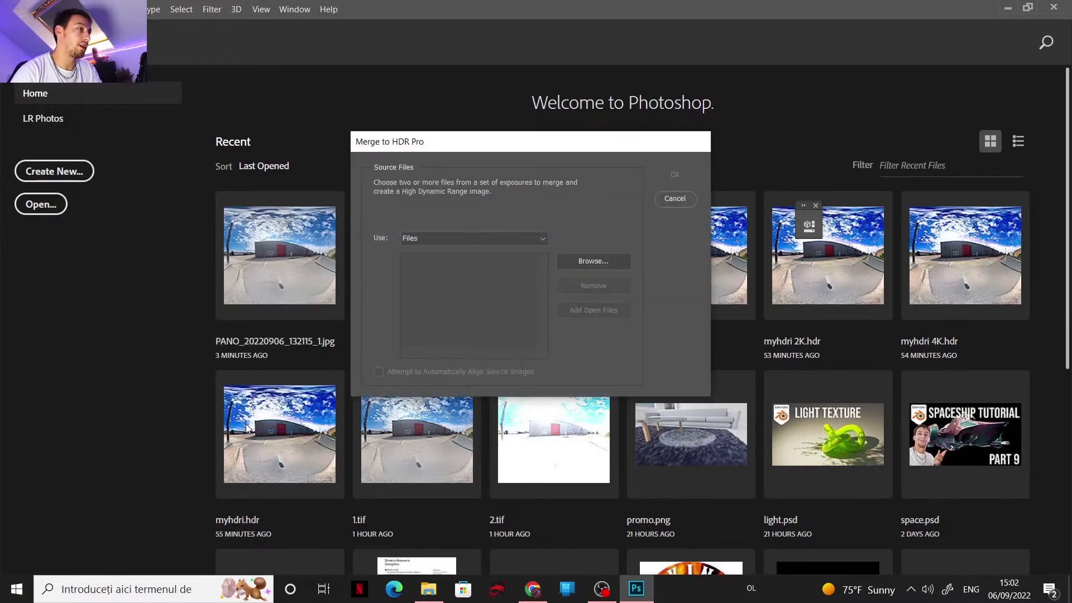
pyautogui.click(587, 263)
pyautogui.scroll(-2, 644, 276)
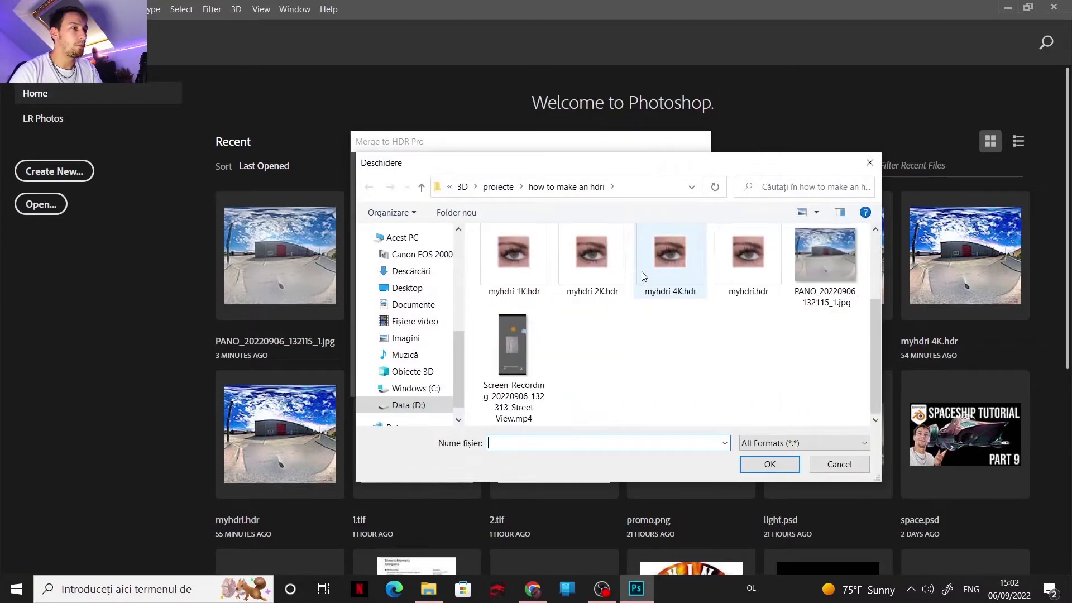
pyautogui.scroll(2, 644, 275)
pyautogui.click(619, 276)
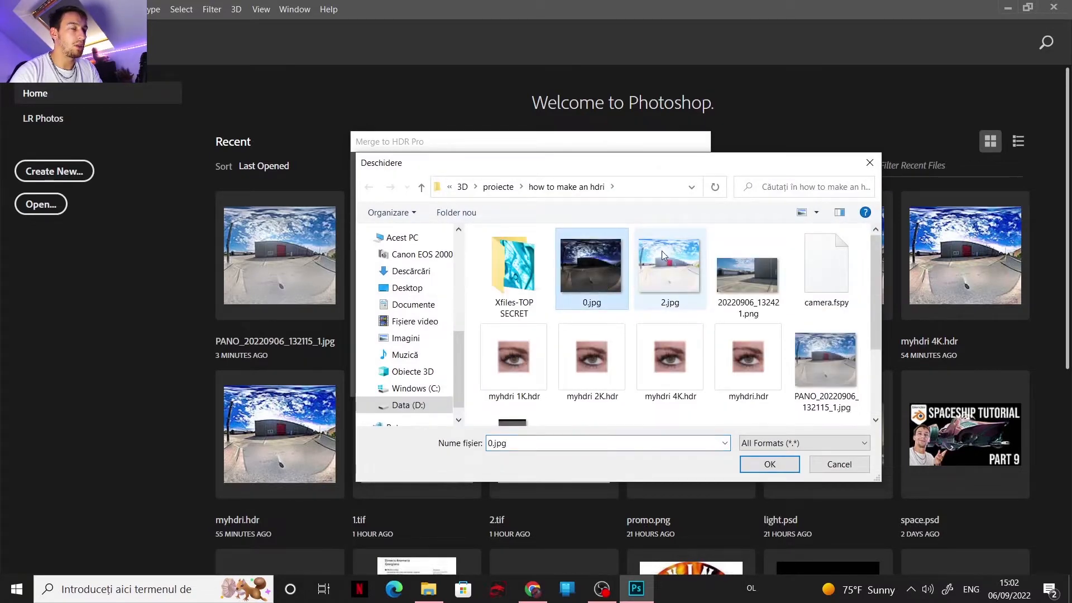
pyautogui.keyDown('ctrl'); pyautogui.click(669, 279); pyautogui.keyUp('ctrl')
pyautogui.keyDown('ctrl'); pyautogui.click(829, 358); pyautogui.keyUp('ctrl')
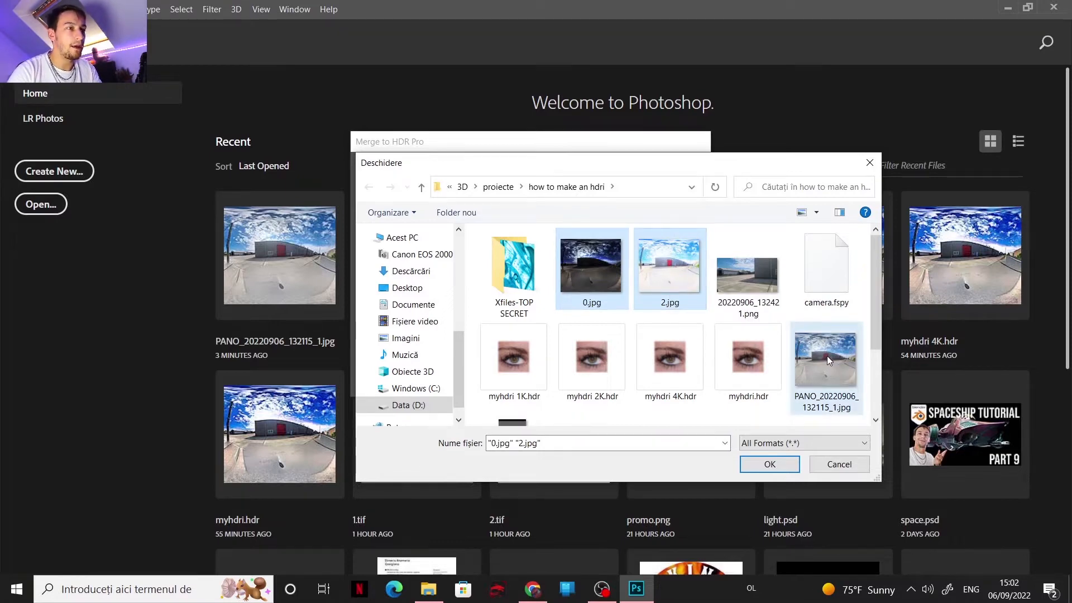
pyautogui.click(770, 464)
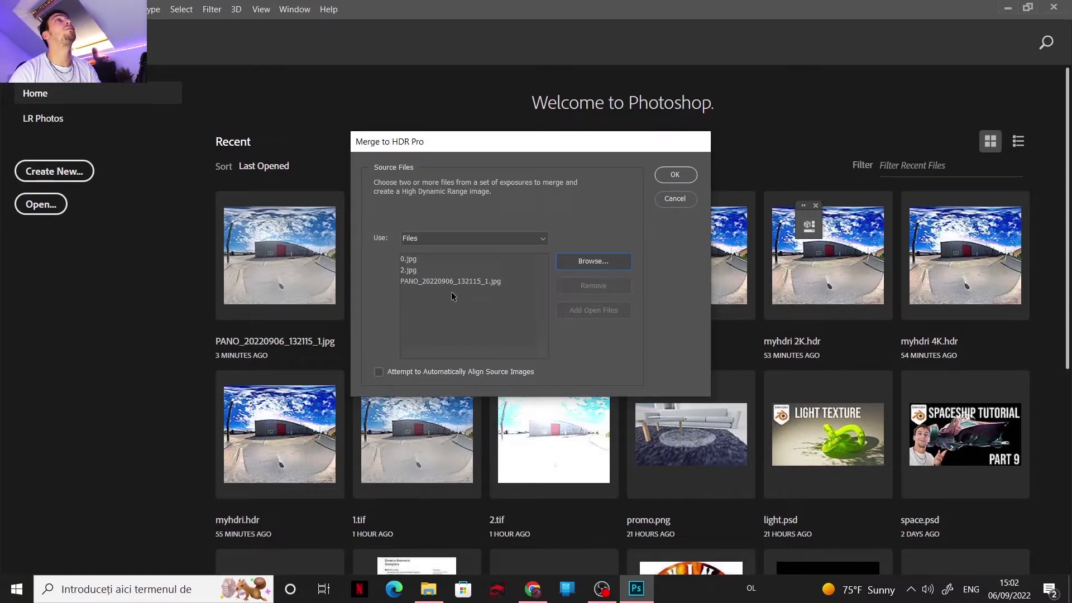
pyautogui.click(675, 175)
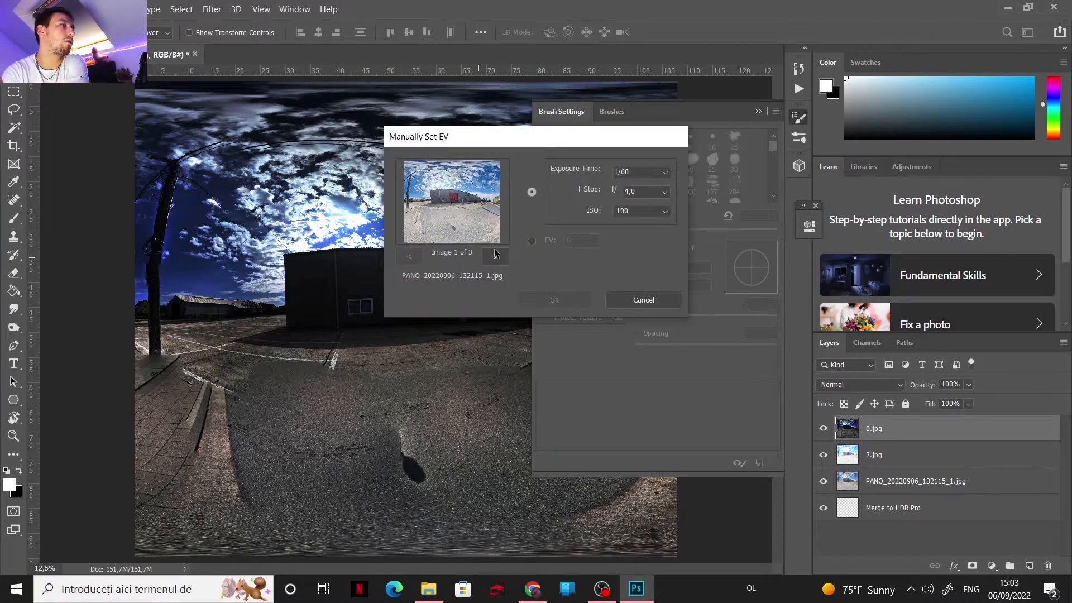
# Step: Set the exposure time of PANO_20220906_132115_1.jpg to 1/250 and advance to the second source image
pyautogui.click(666, 173)
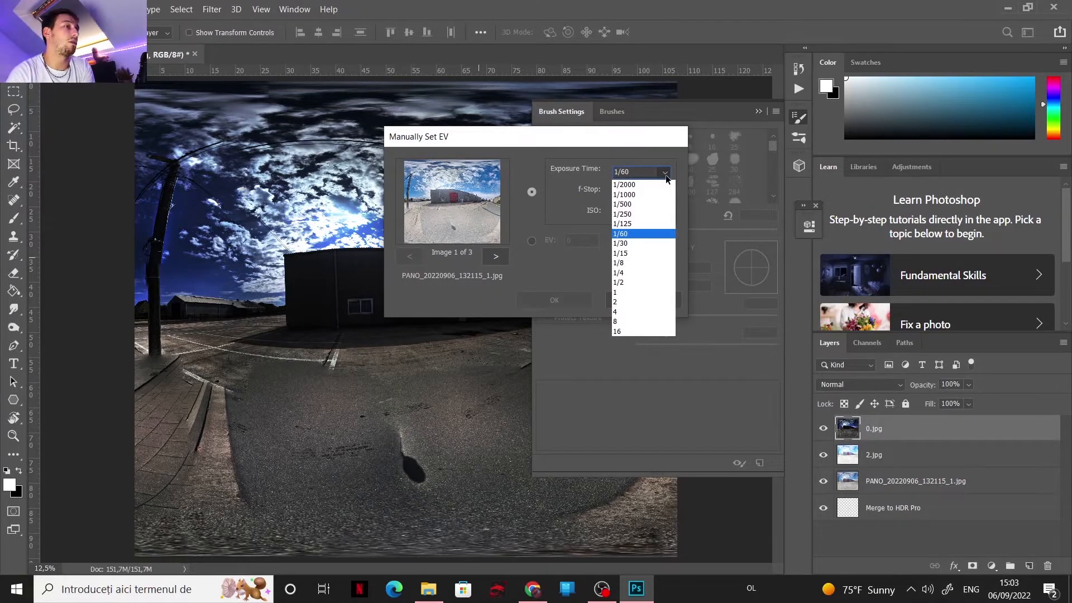
pyautogui.click(631, 244)
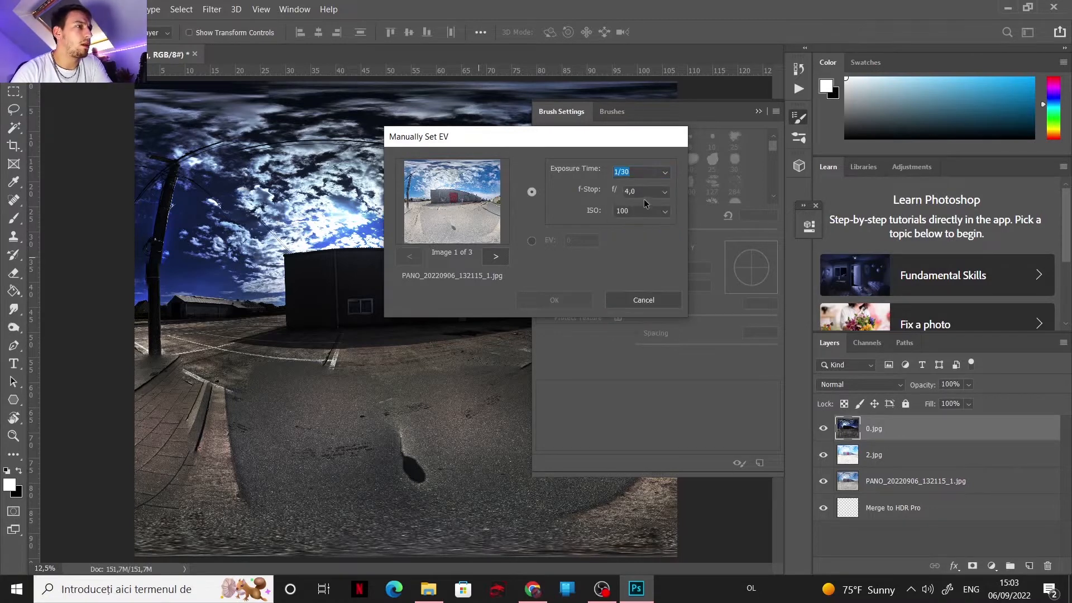
pyautogui.click(665, 173)
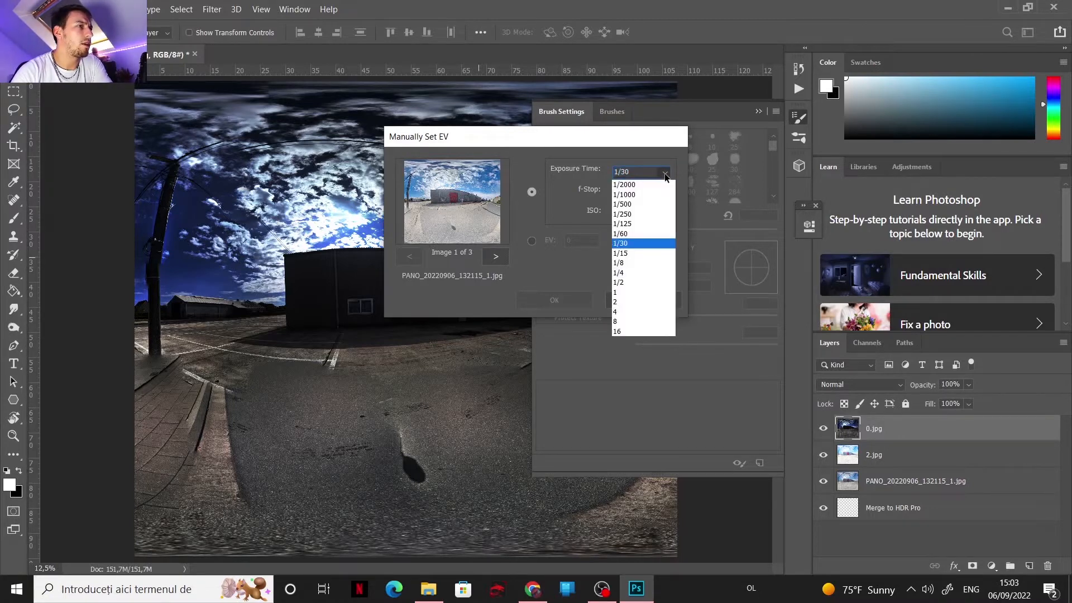
pyautogui.click(633, 215)
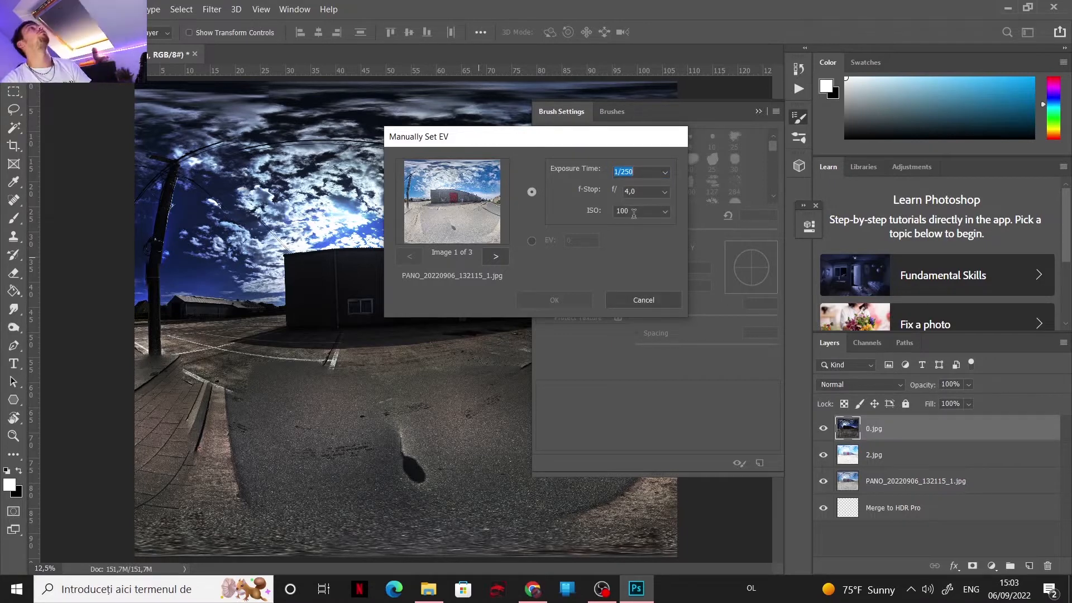
pyautogui.click(496, 257)
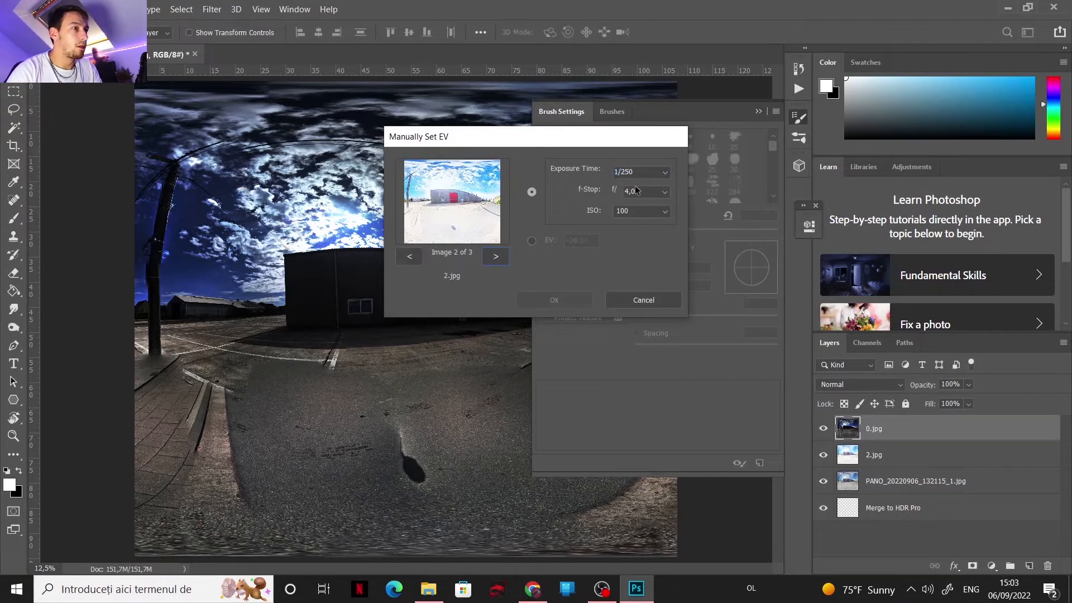
# Step: Set the exposure time of 2.jpg to 1/30 and of 0.jpg to 1/1000, then accept the manual EV settings
pyautogui.click(665, 174)
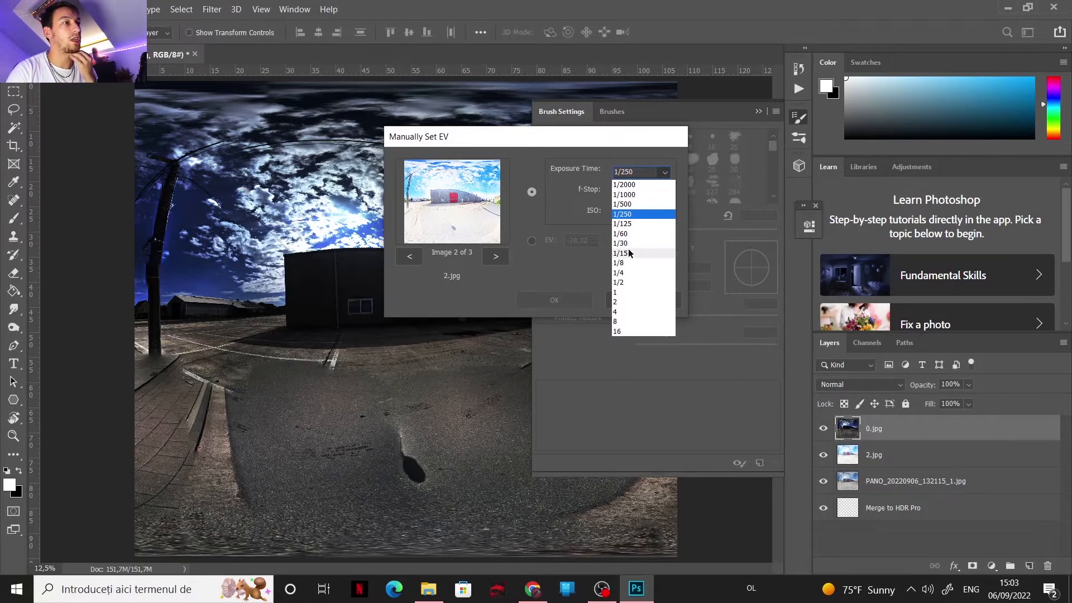
pyautogui.click(625, 244)
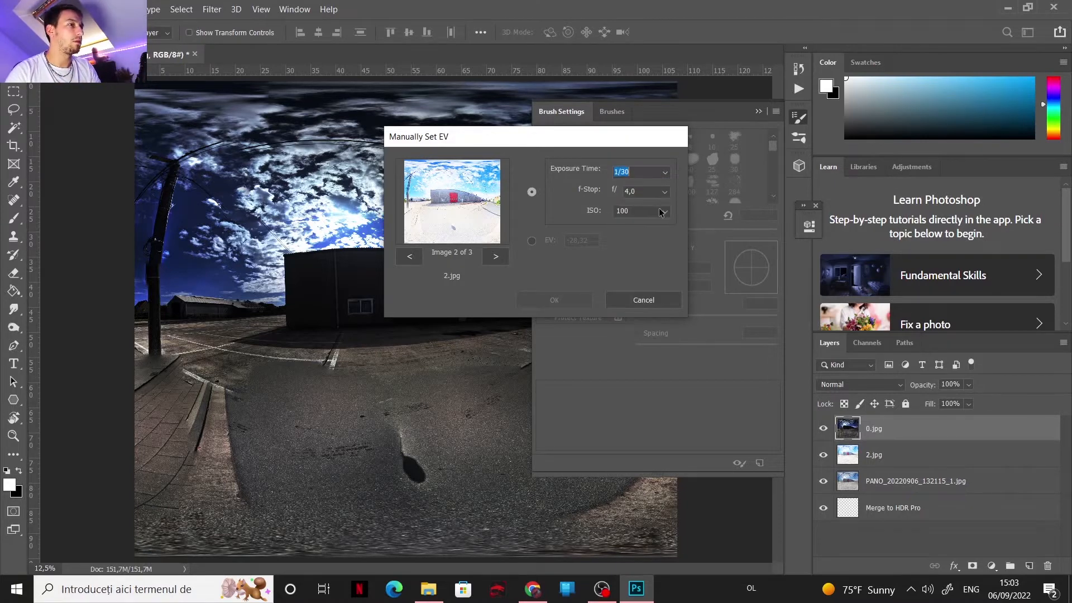
pyautogui.click(496, 256)
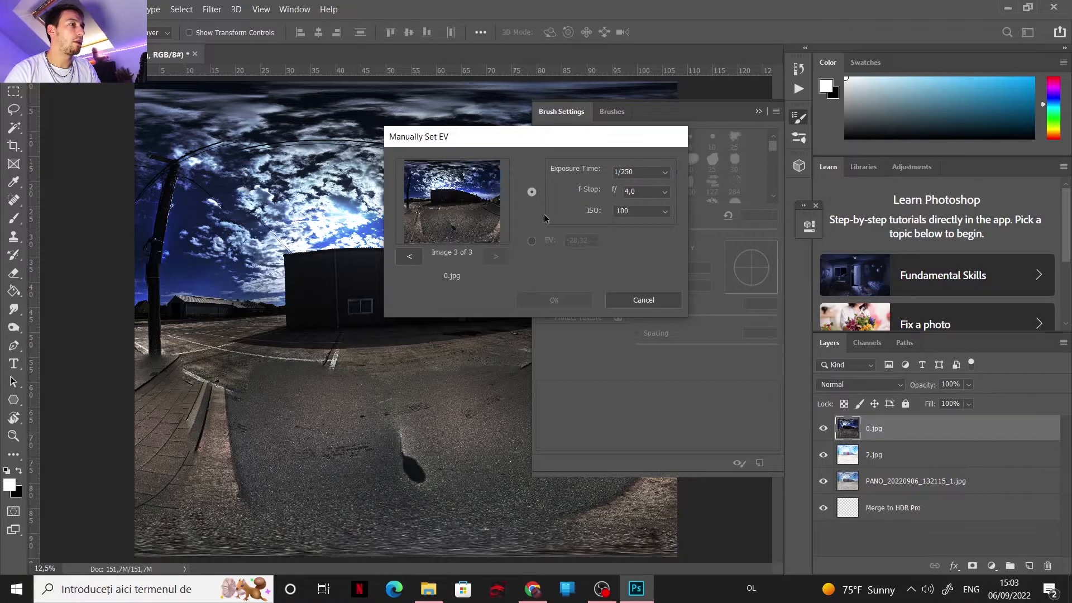
pyautogui.click(648, 173)
pyautogui.click(638, 196)
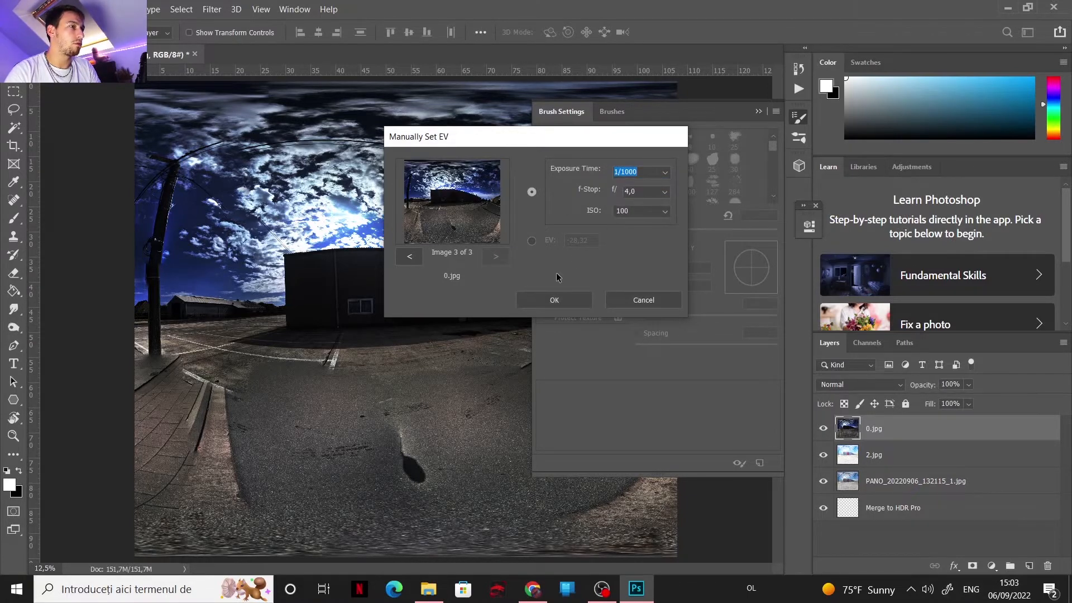
pyautogui.click(555, 300)
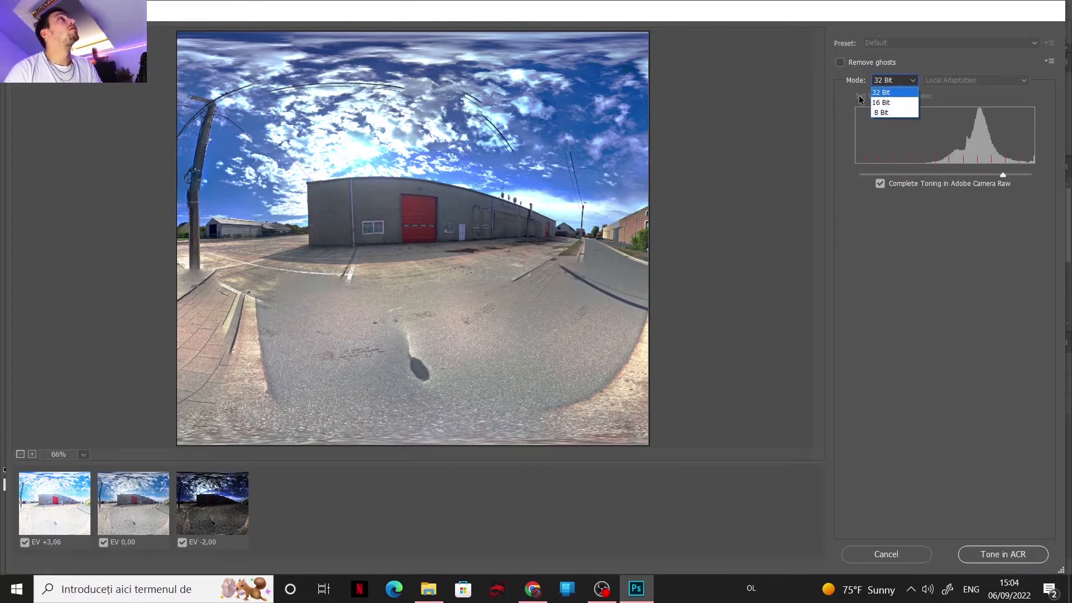
# Step: Set the merge mode to 32 Bit and send the merged image to Adobe Camera Raw for toning
pyautogui.click(909, 291)
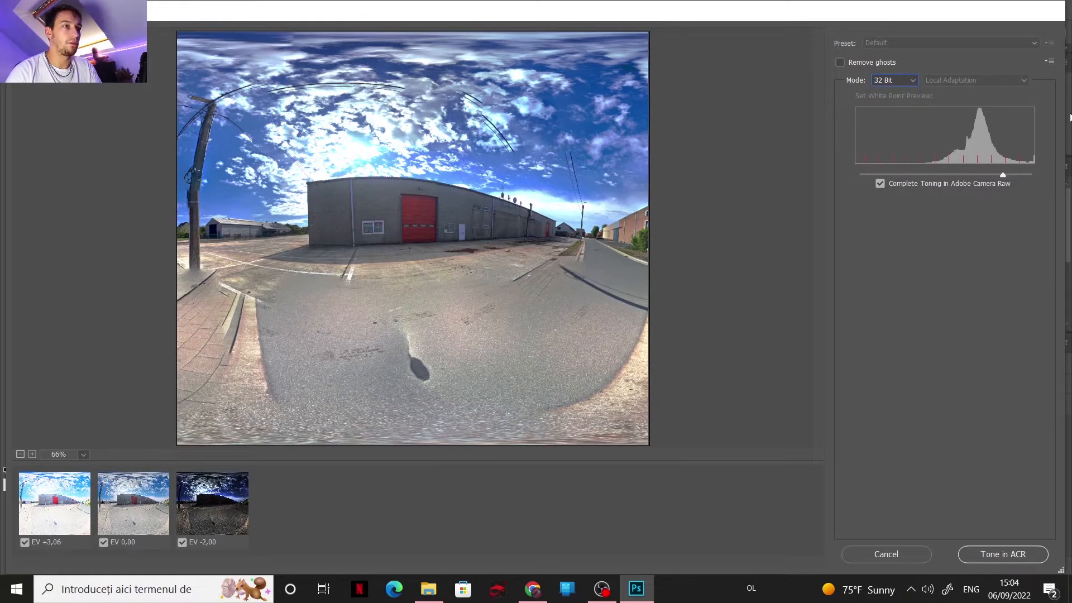
pyautogui.click(897, 81)
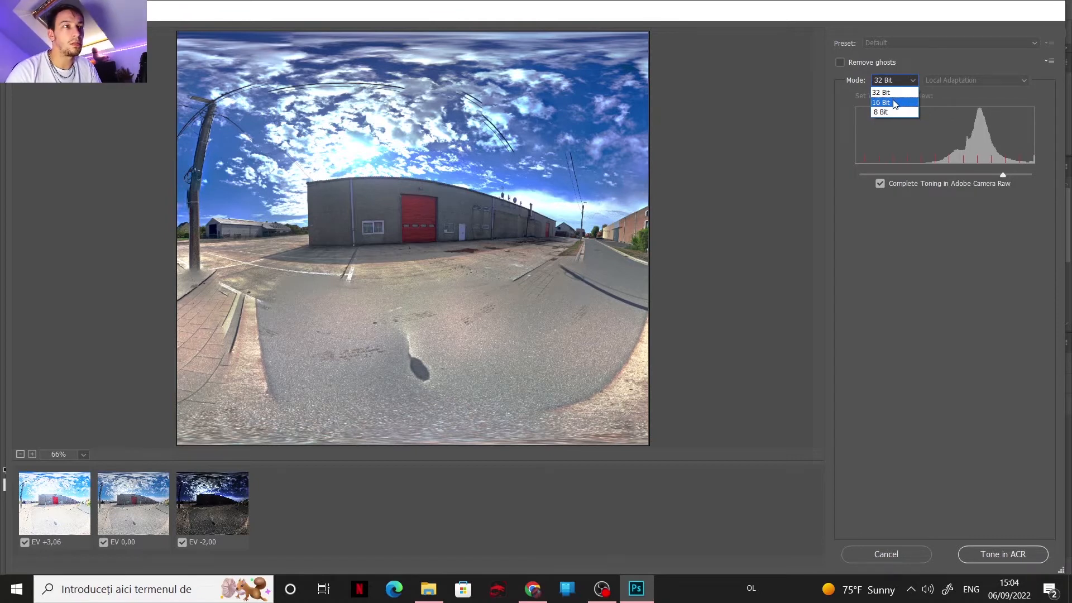
pyautogui.click(895, 103)
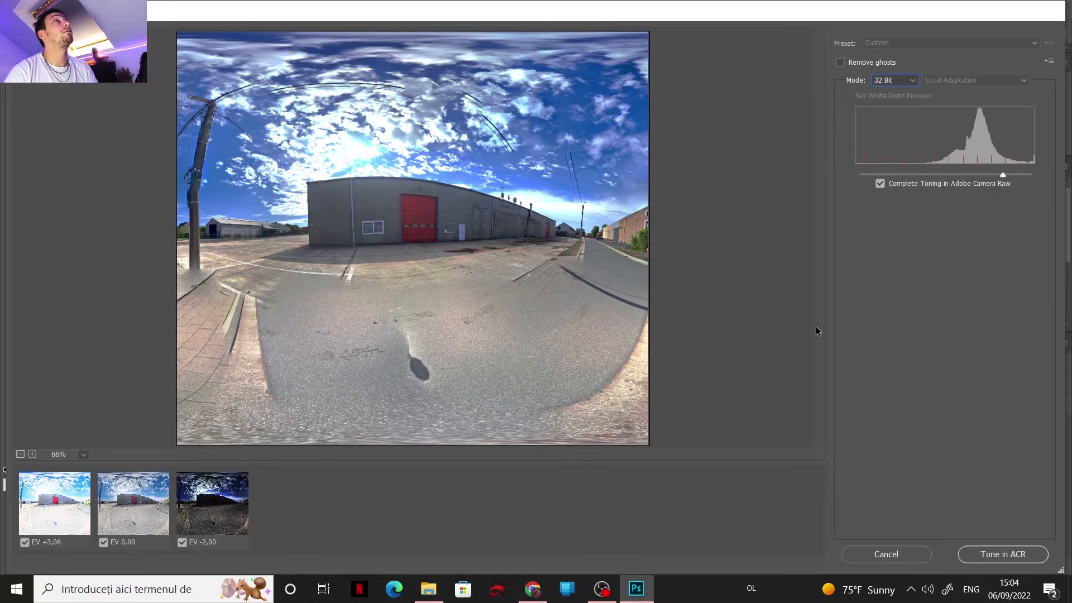
pyautogui.click(1002, 554)
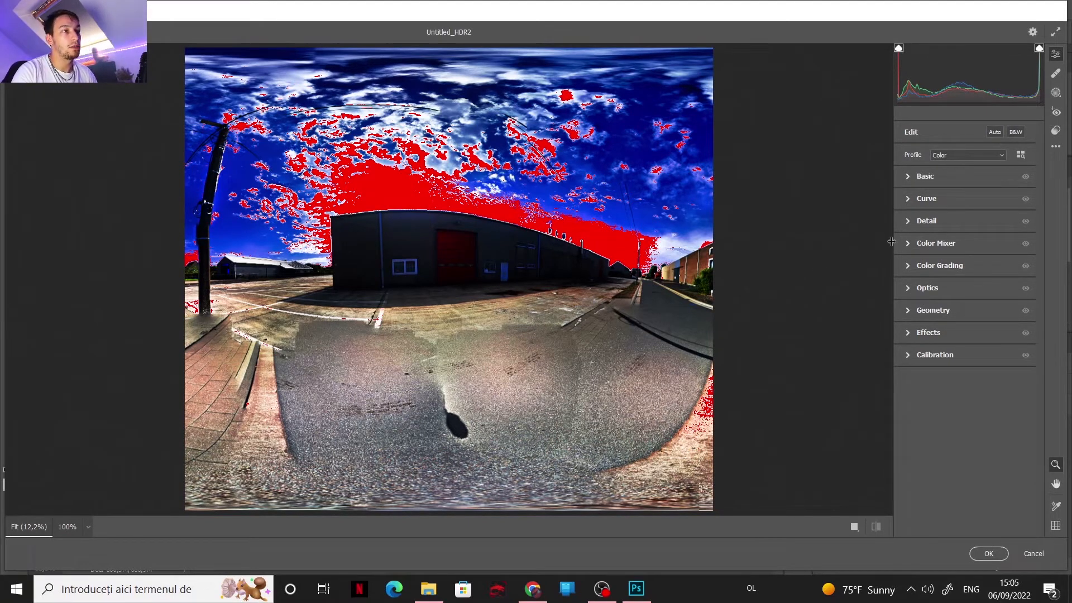
# Step: Apply the automatic tone adjustments, set Sharpening to 128 and Masking to 83, and accept the toning
pyautogui.click(909, 177)
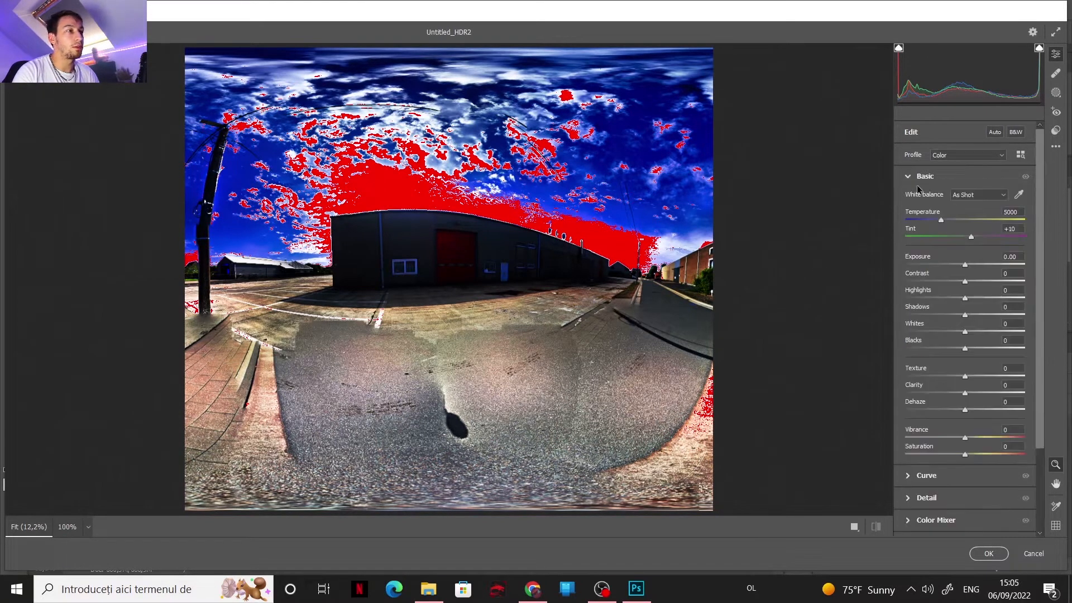
pyautogui.click(993, 134)
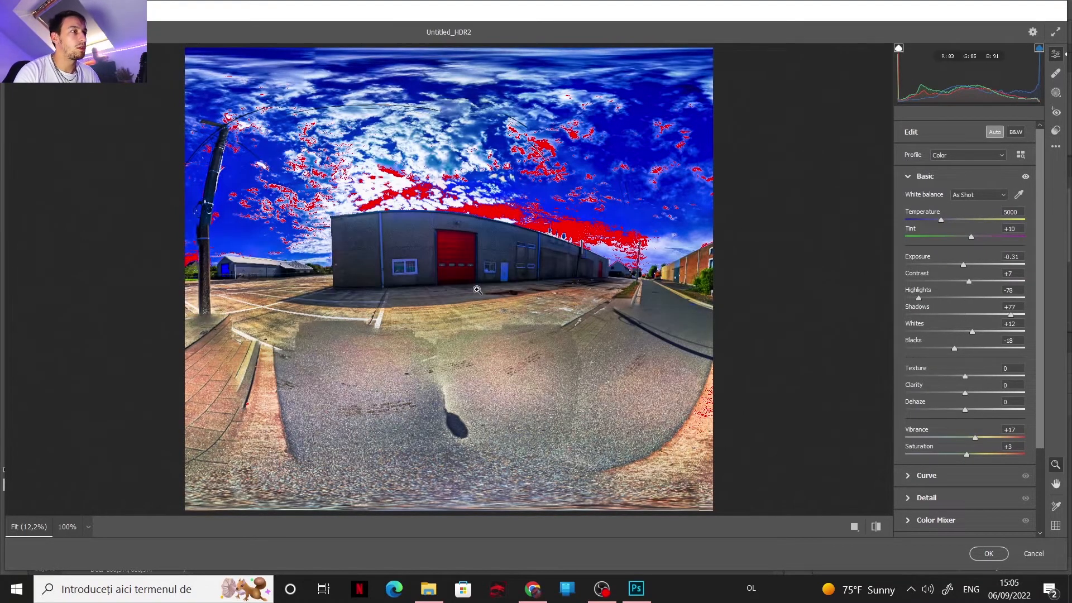
pyautogui.scroll(-2, 929, 428)
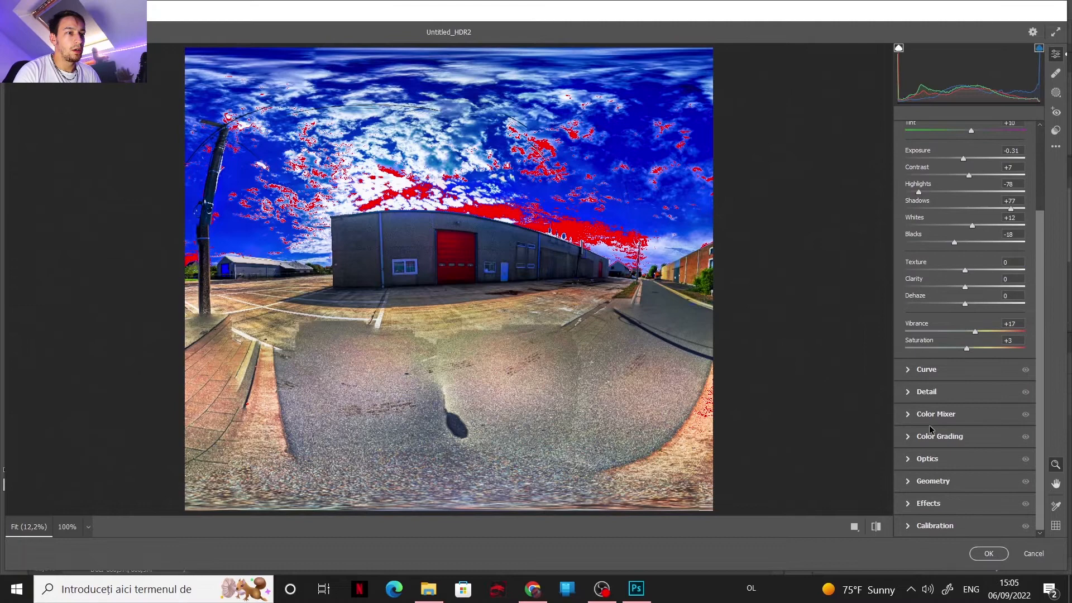
pyautogui.click(921, 392)
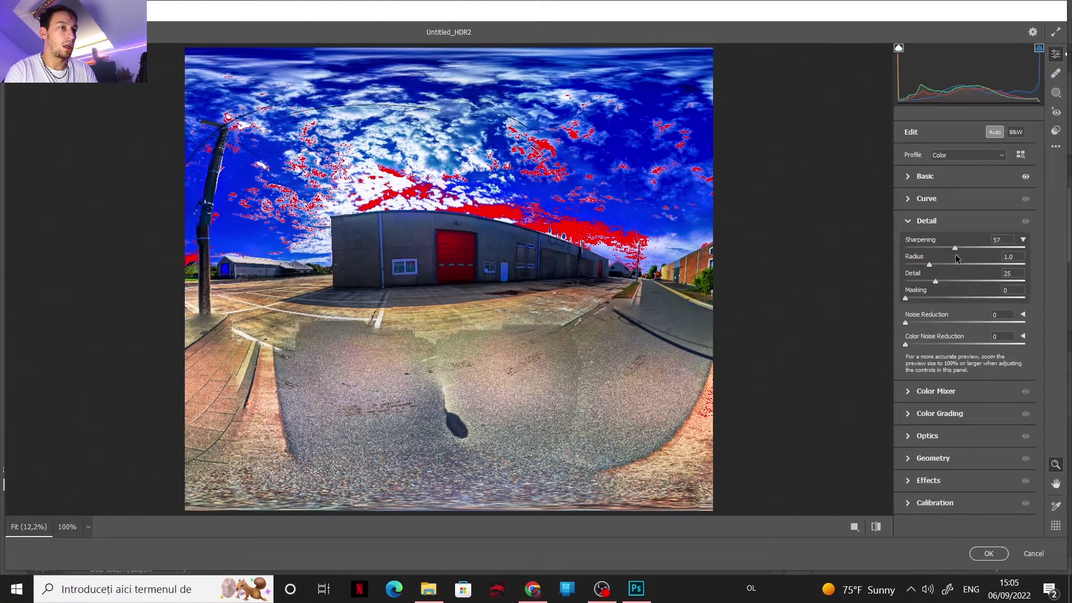
pyautogui.moveTo(956, 255); pyautogui.dragTo(1007, 257)
pyautogui.moveTo(930, 295); pyautogui.dragTo(1006, 296)
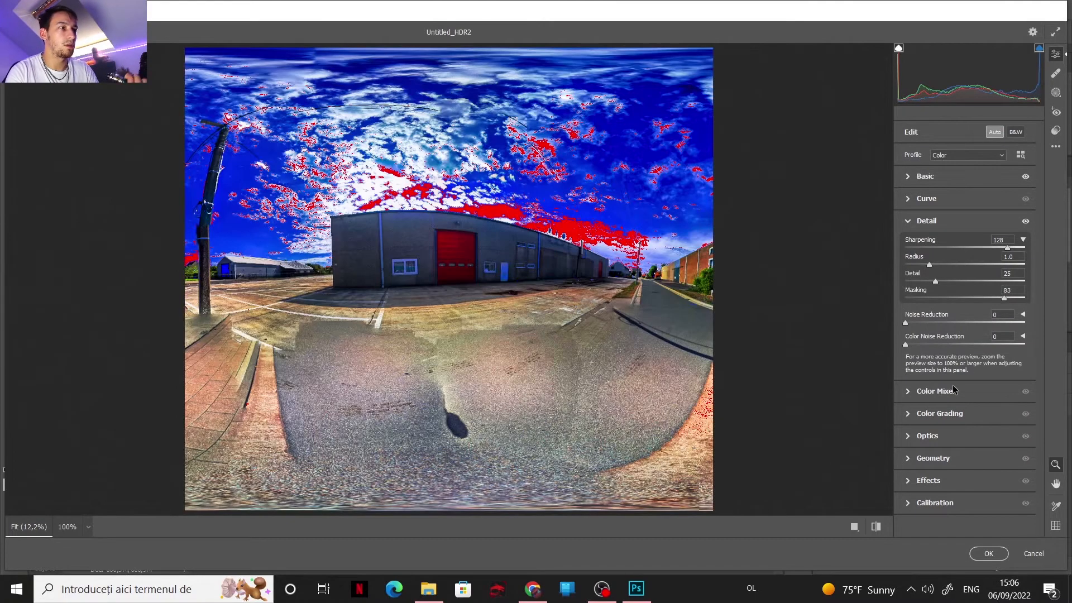
pyautogui.click(993, 555)
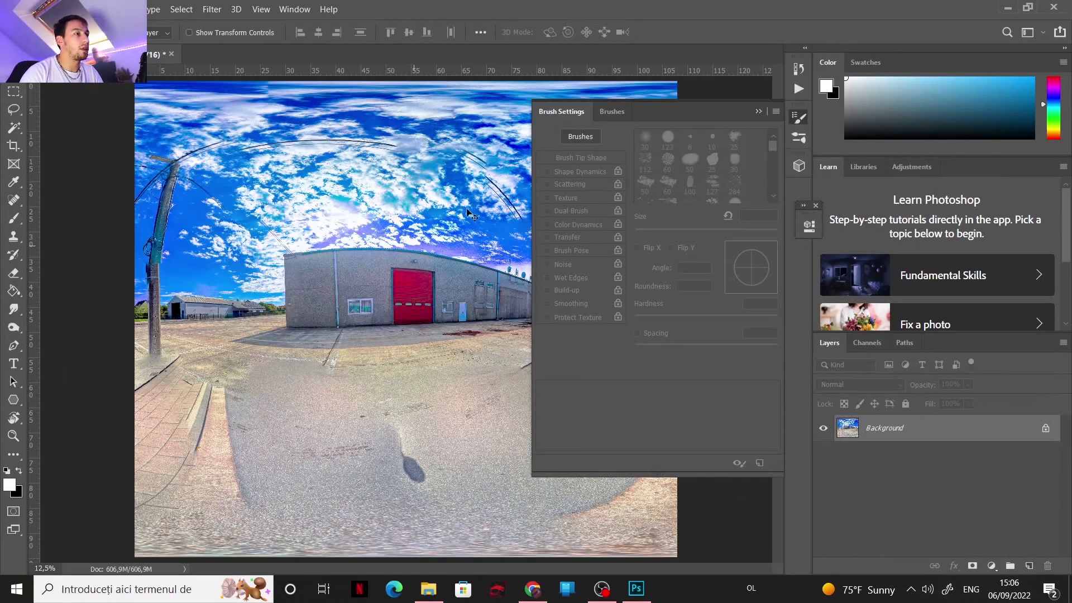
# Step: Collapse the brush settings covering the canvas and convert the merged image to 32 Bits/Channel
pyautogui.click(758, 111)
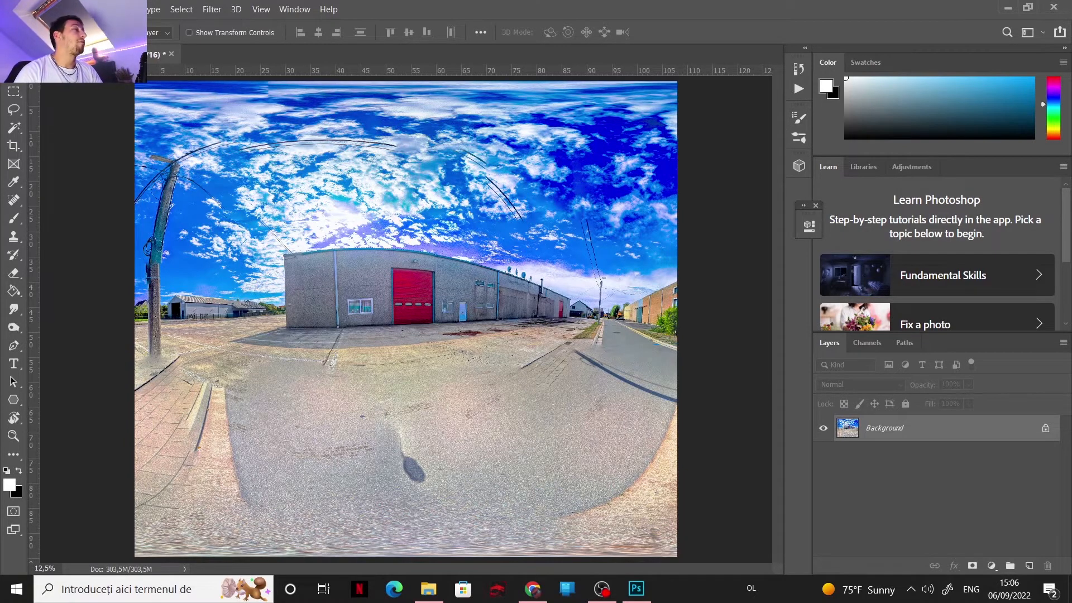
pyautogui.click(88, 10)
pyautogui.moveTo(104, 24)
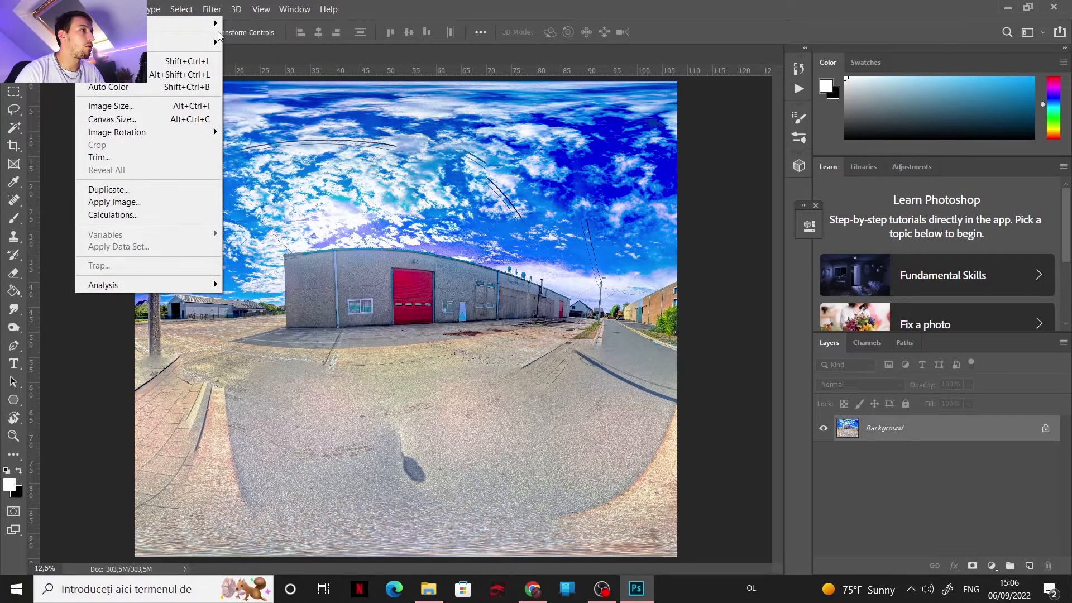
pyautogui.moveTo(216, 25)
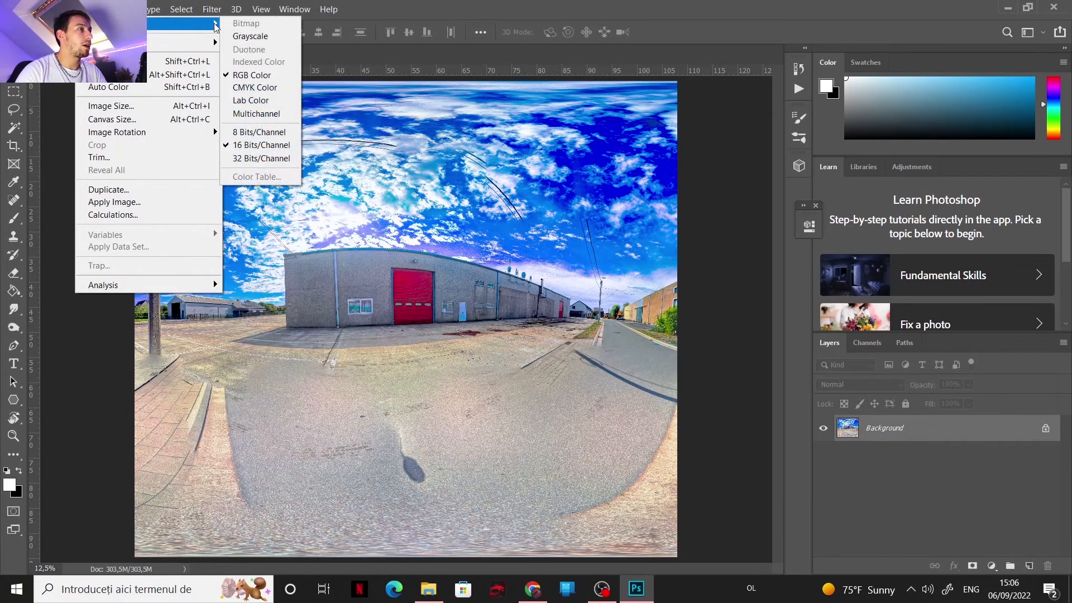
pyautogui.click(265, 159)
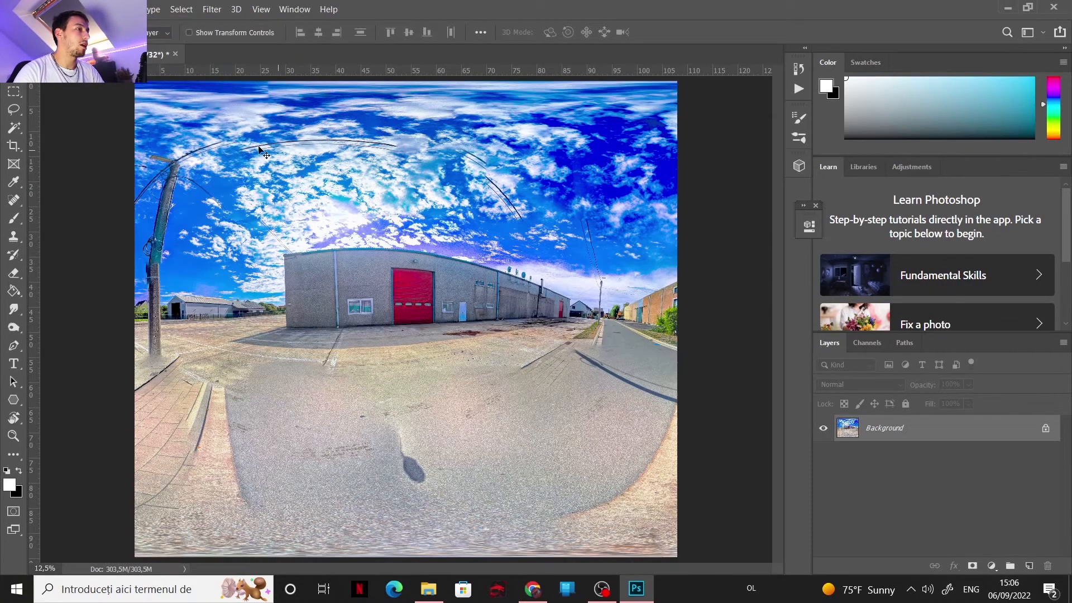
# Step: Save the 32-bit image in the how to make an hdri folder in Radiance (.HDR) format
pyautogui.click(37, 9)
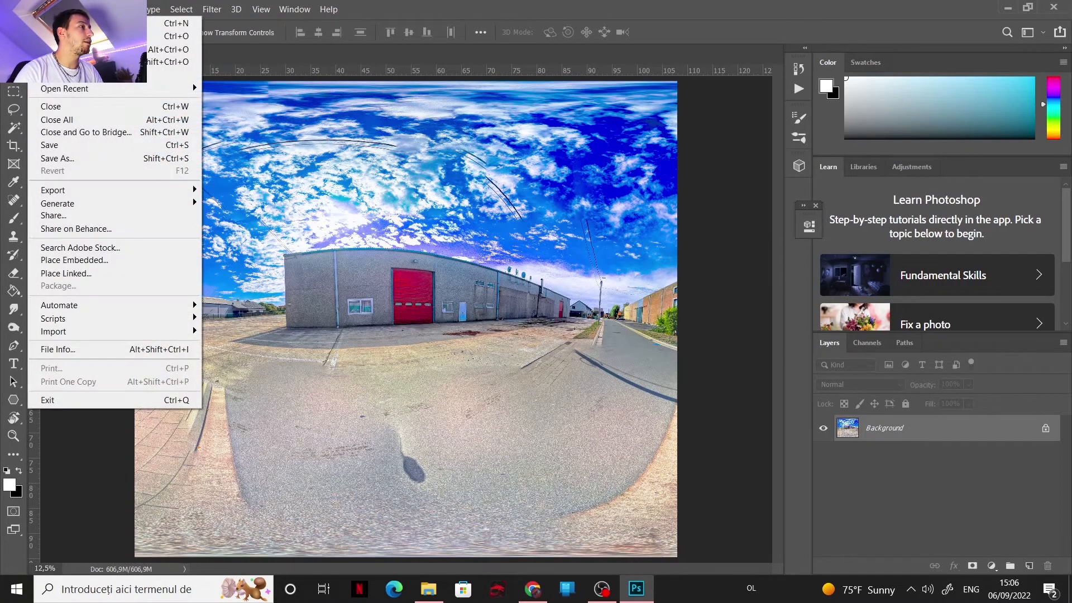
pyautogui.click(78, 158)
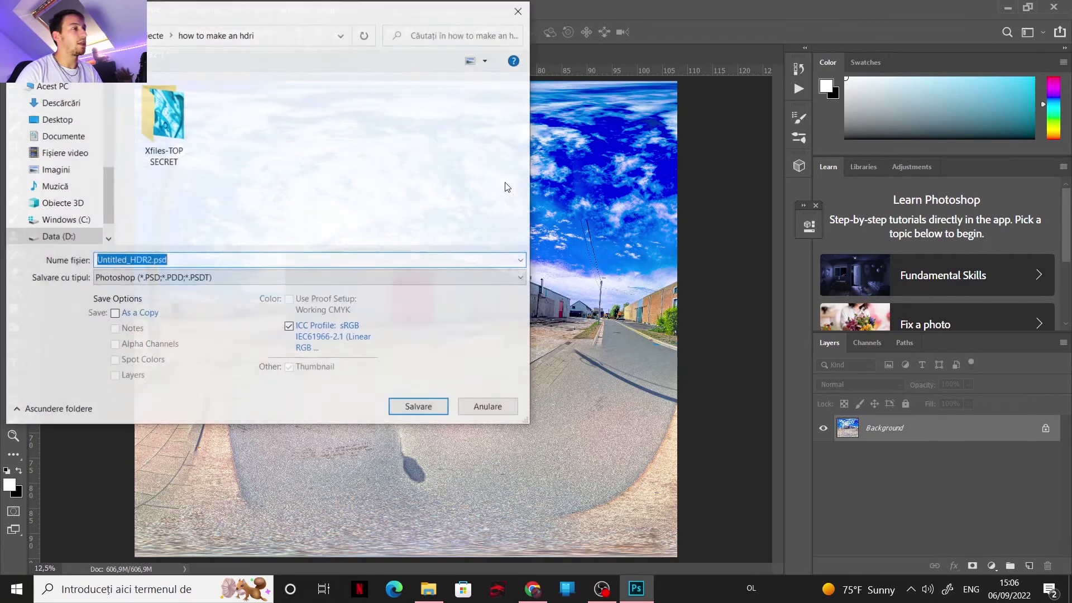
pyautogui.click(235, 276)
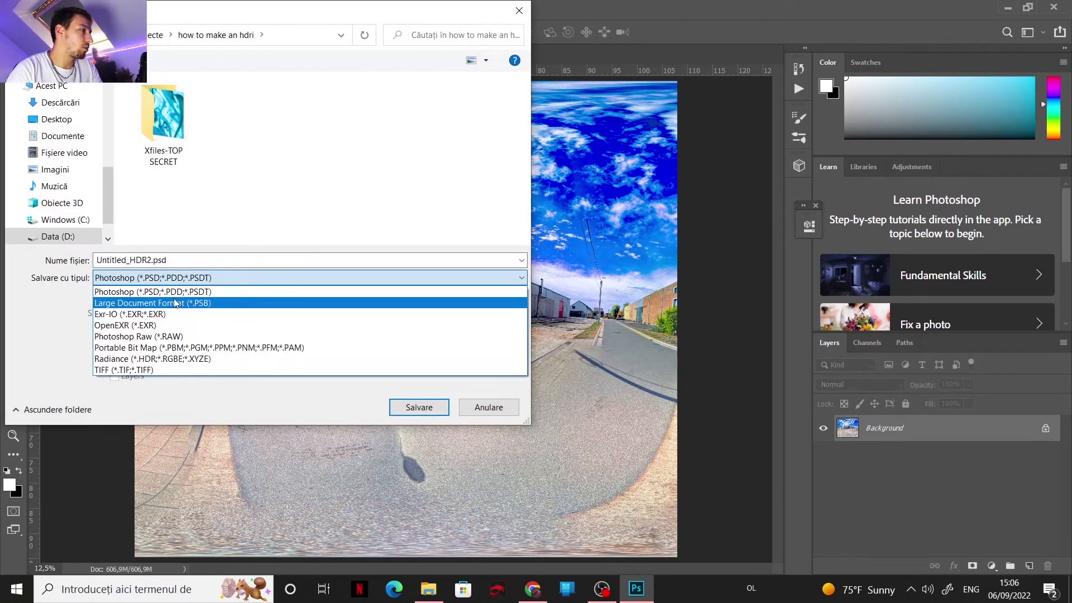
pyautogui.click(149, 360)
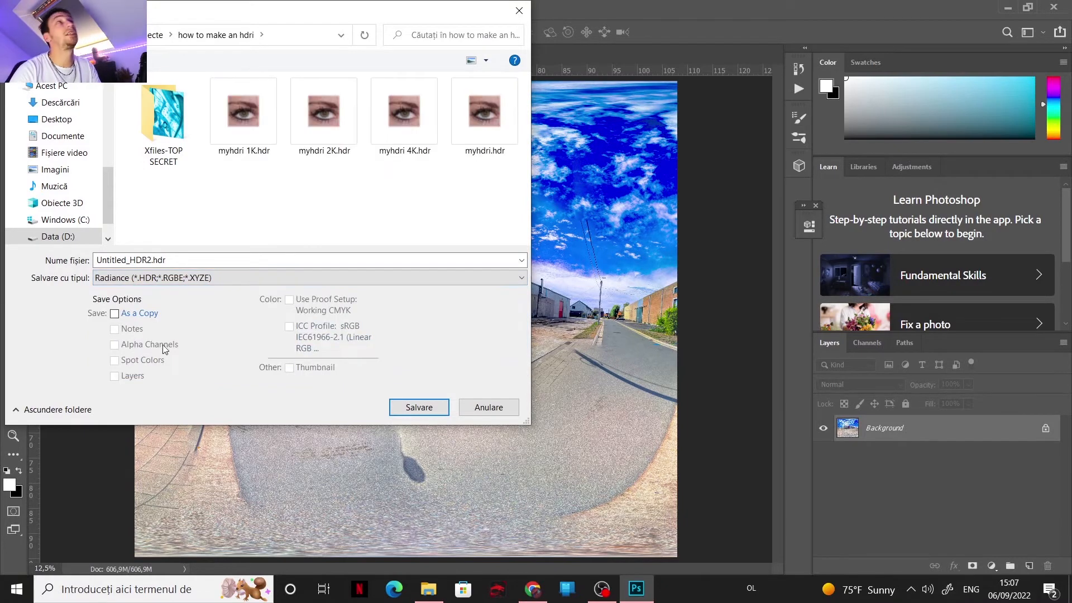